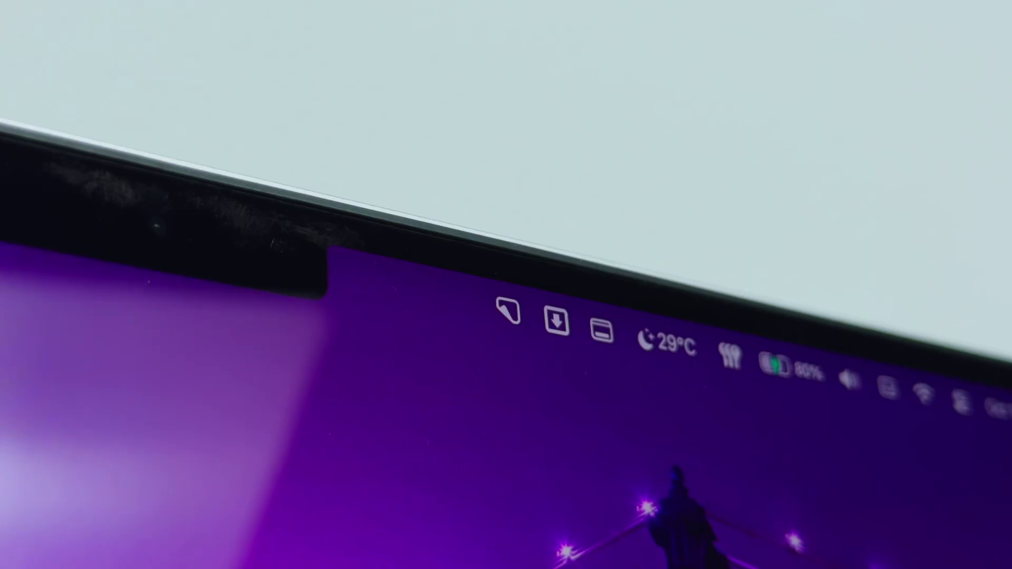
- Stash the image file on the temporary drop shelf, then bring up System Settings from the Dock
drag(580, 558, 517, 568)
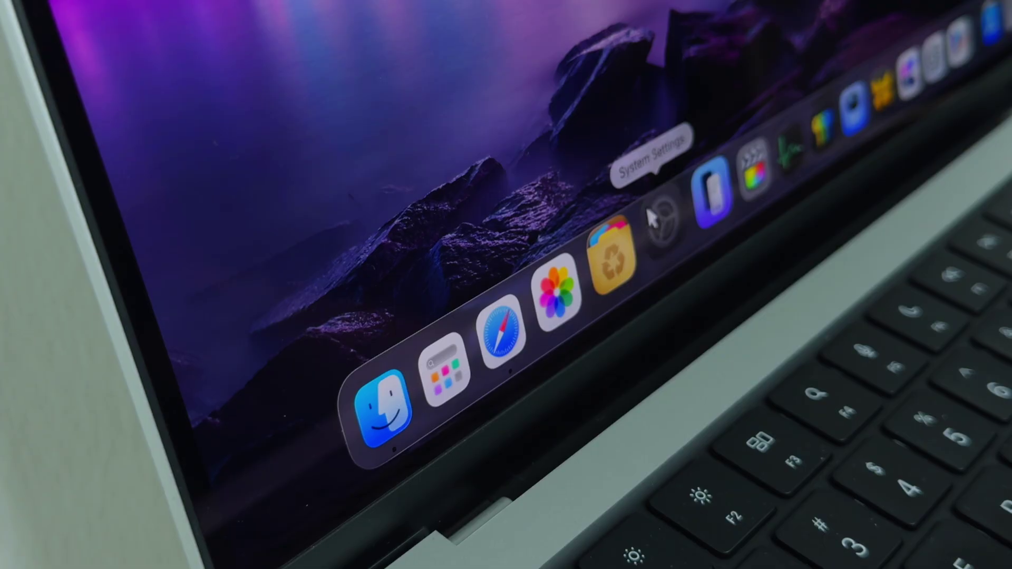
click(652, 218)
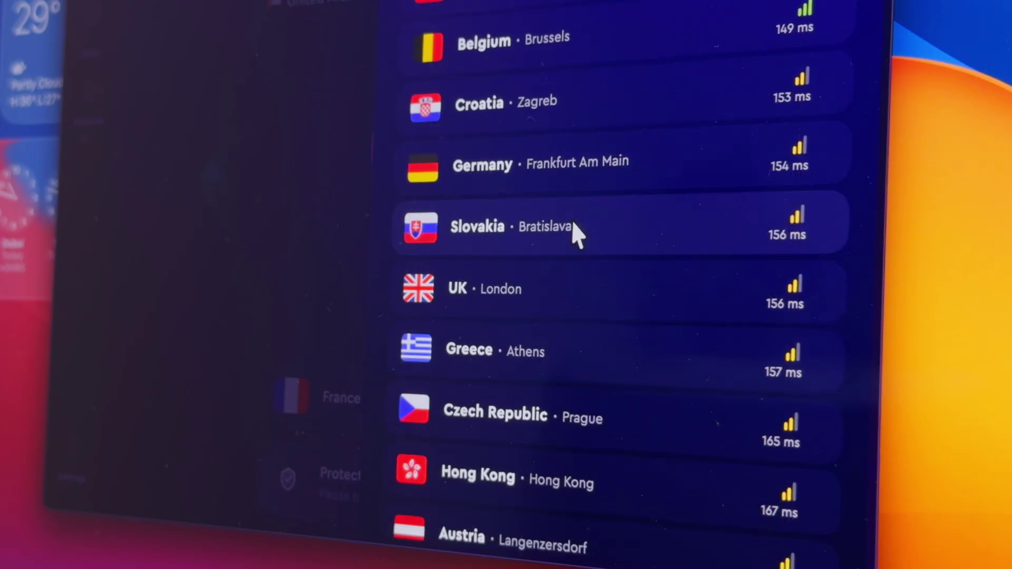
- Scroll down through the Best of Setapp app list in My Explorer
scroll(576, 233, down, 3)
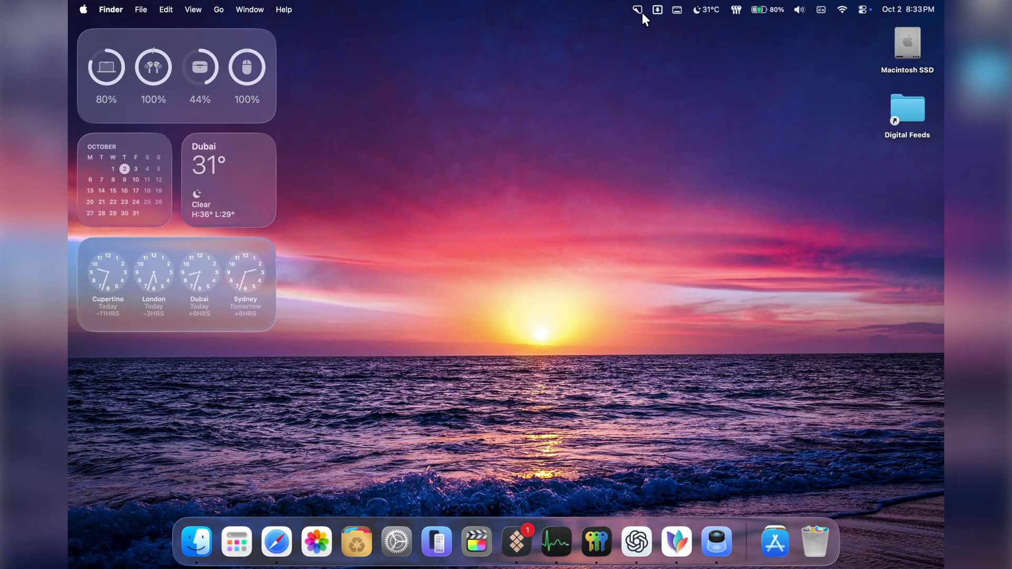
- Start a CleanShot X screen capture and shift the capture frame toward the top-left
click(638, 11)
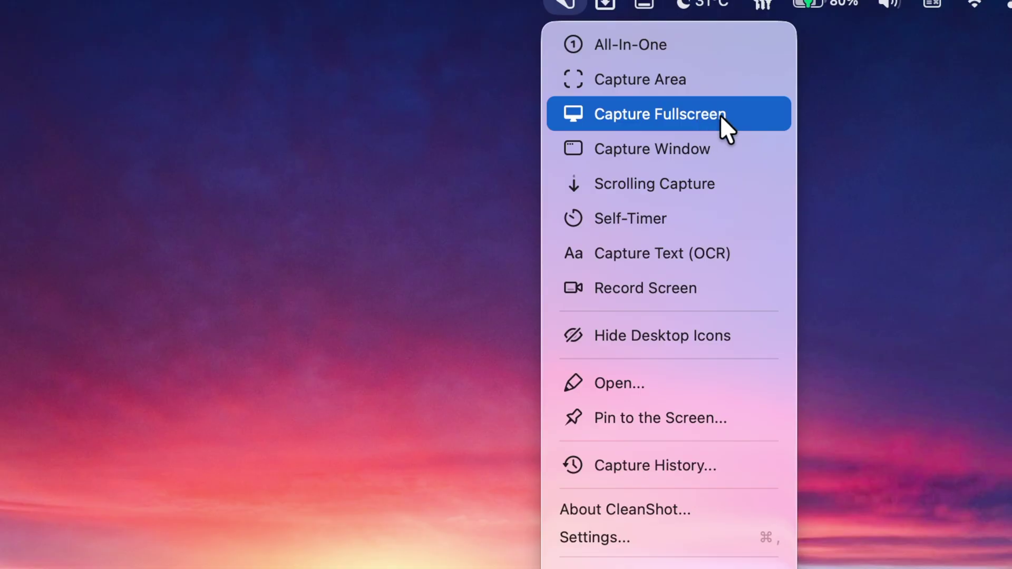
click(721, 158)
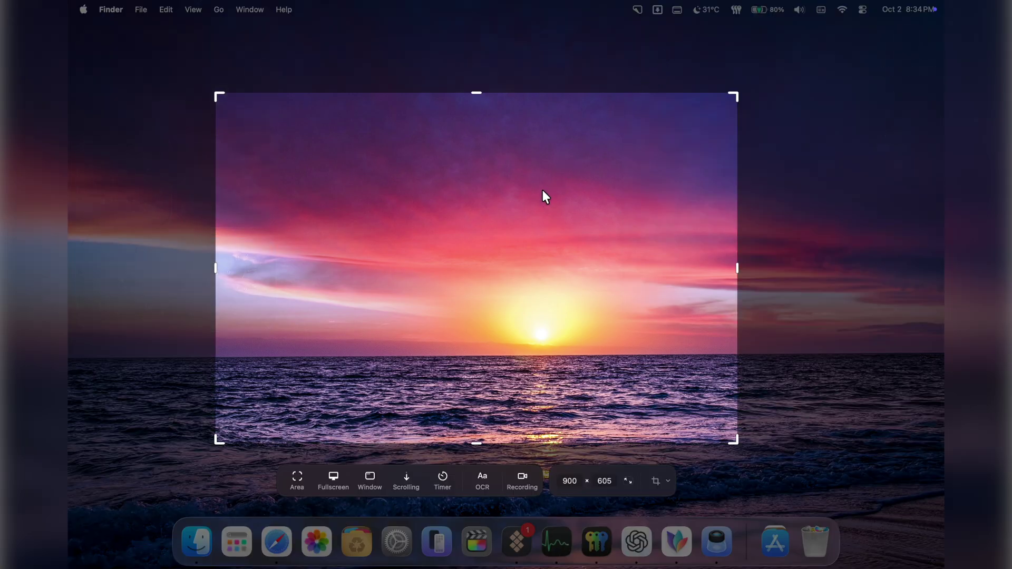
drag(531, 201, 462, 151)
- Take the screenshot and nudge the CleanShot X editor window slightly left
key(Return)
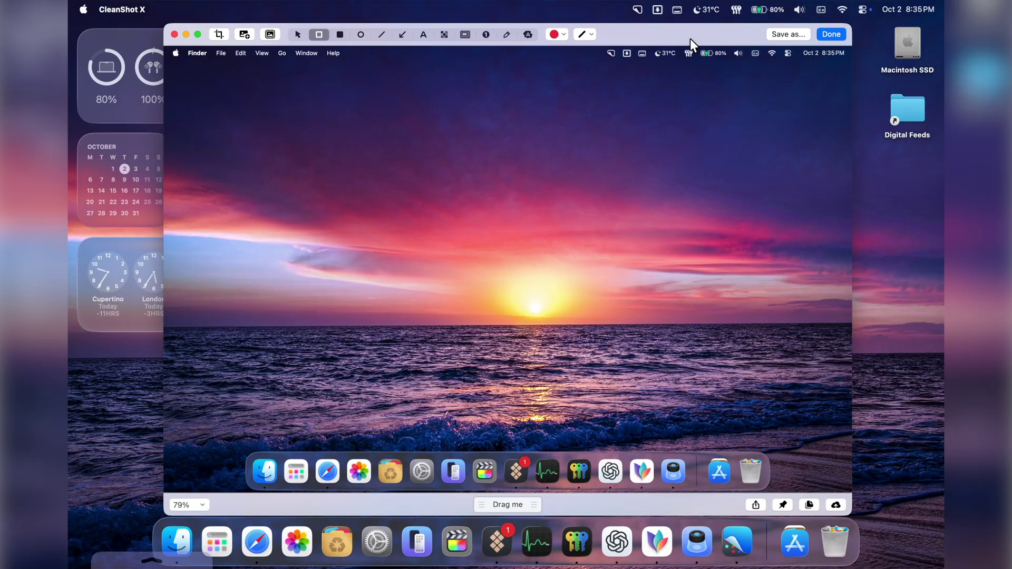
drag(690, 39, 682, 38)
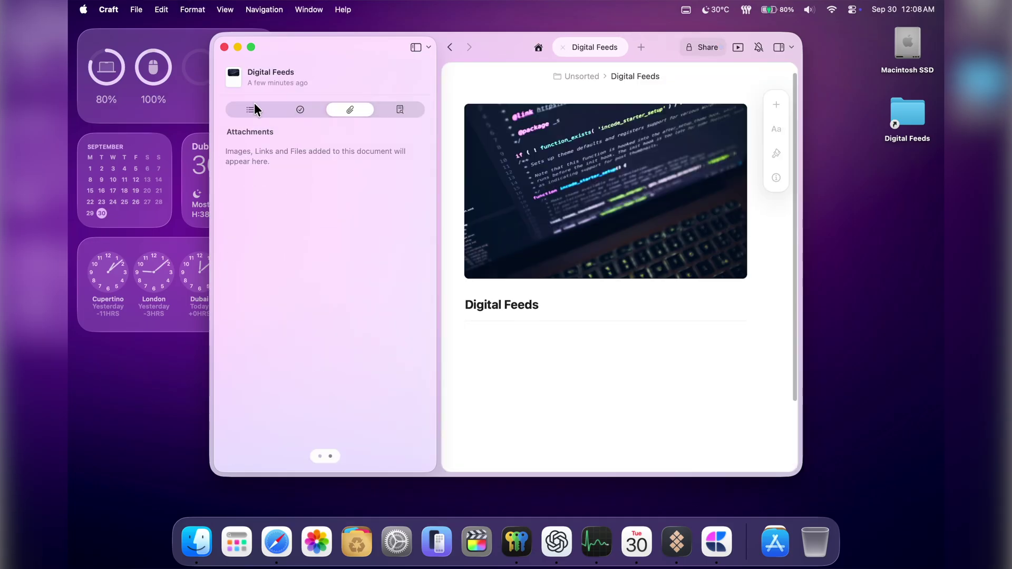
- Open the Digital Feeds document's table of contents and scroll through the template gallery
click(251, 107)
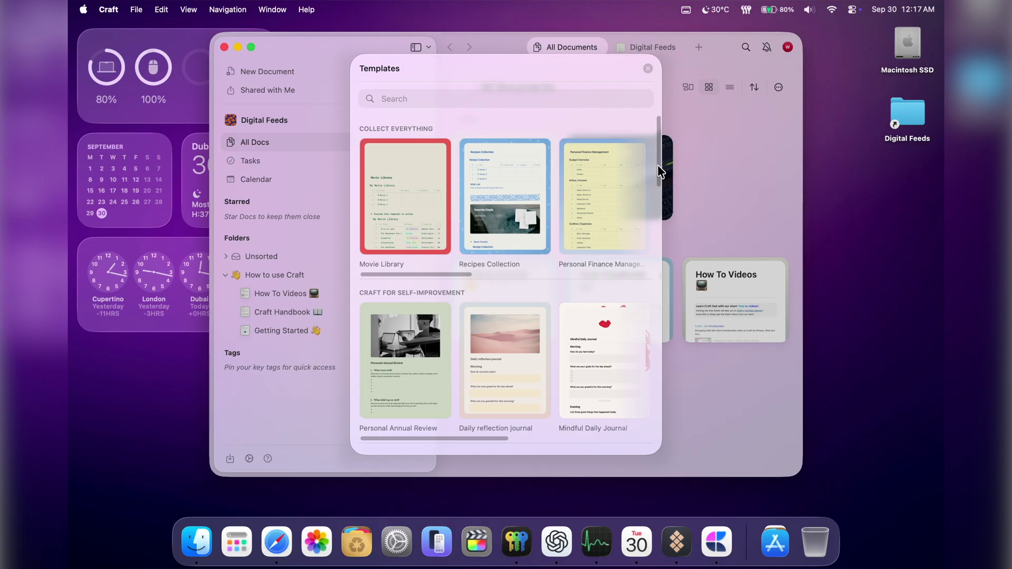
drag(658, 166, 661, 268)
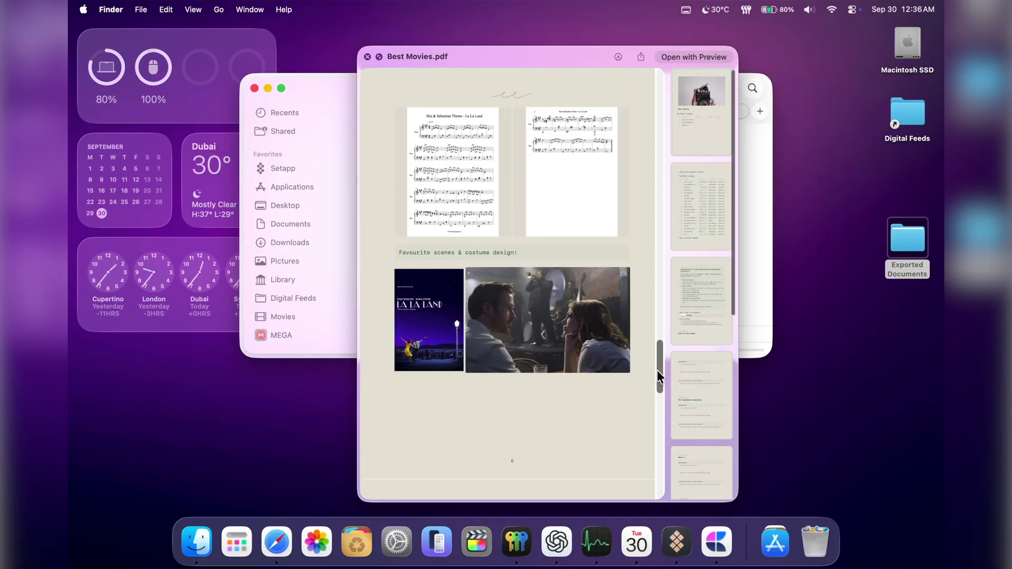
drag(656, 370, 661, 346)
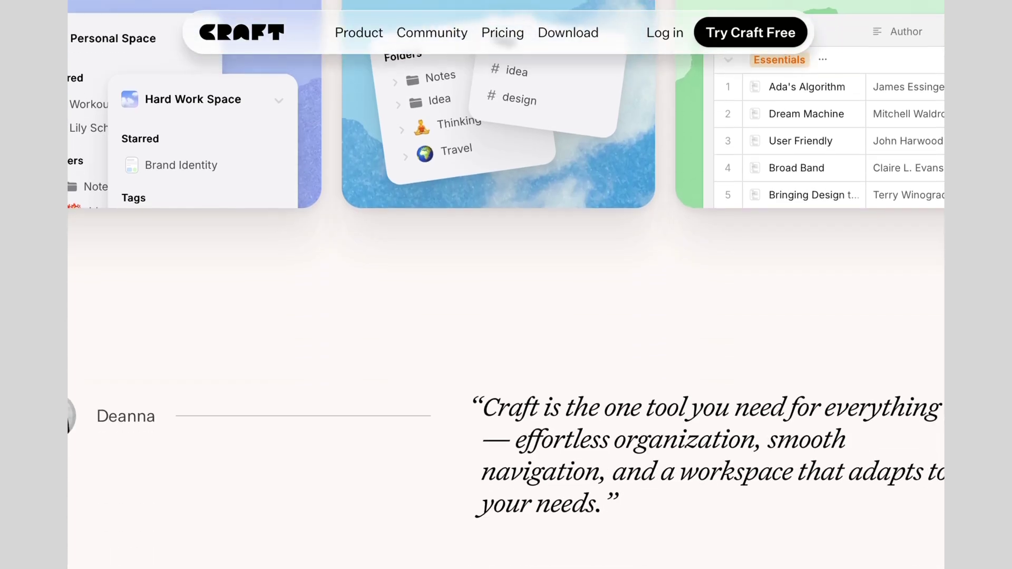
- Scroll to Craft's Pricing page and switch Plus and Family prices to monthly, then back to yearly
scroll(506, 284, down, 4)
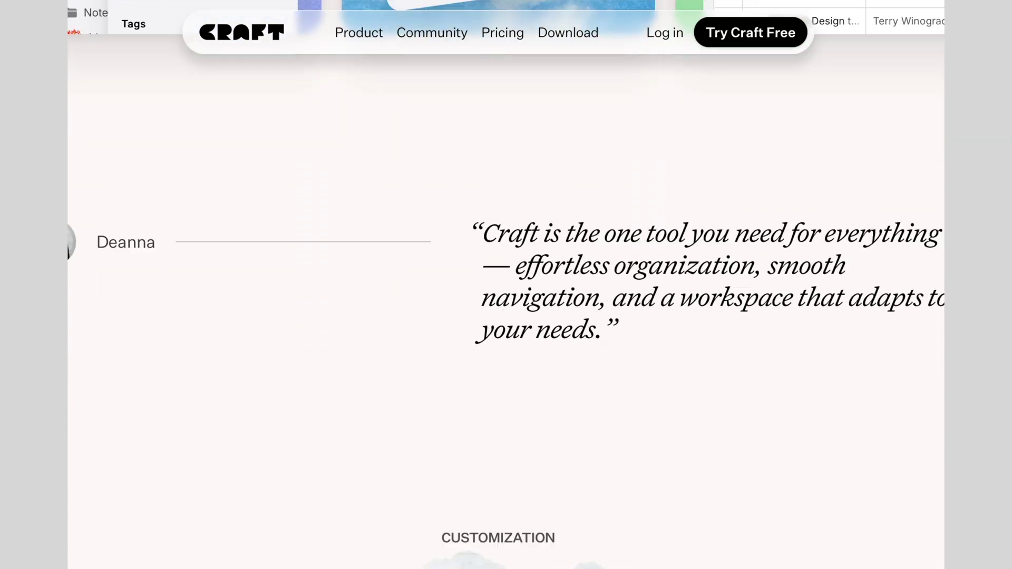
scroll(505, 284, down, 10)
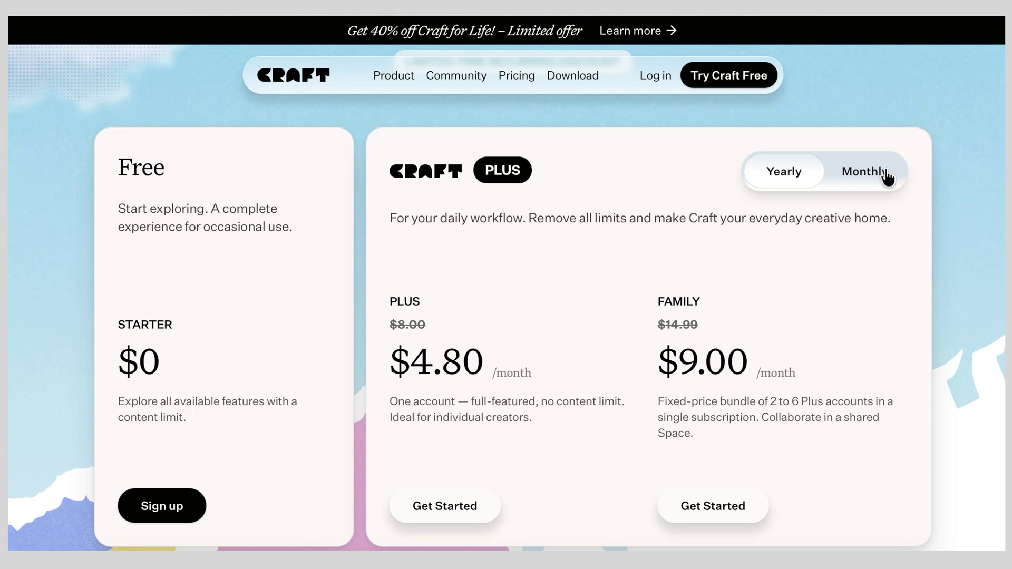
click(862, 181)
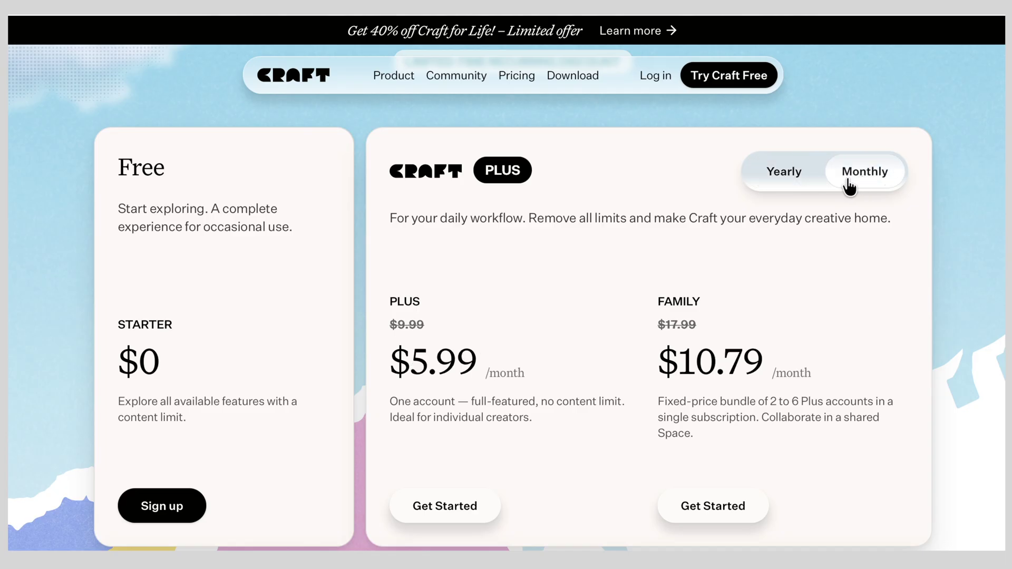
click(793, 181)
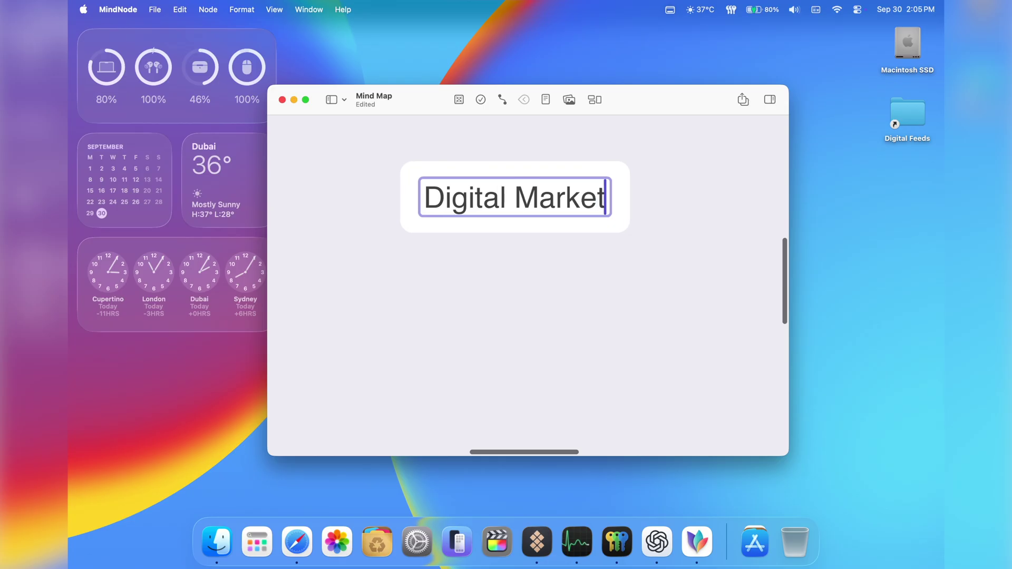
- Finish naming the Digital Marketing node and add an SEO child branch beneath it
text(ing)
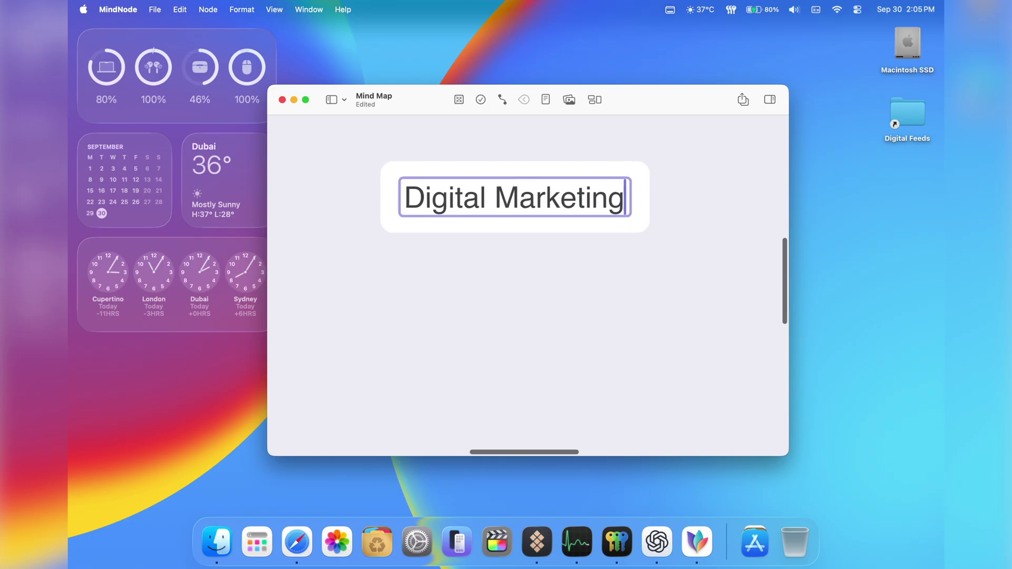
click(677, 280)
mouse_move(640, 235)
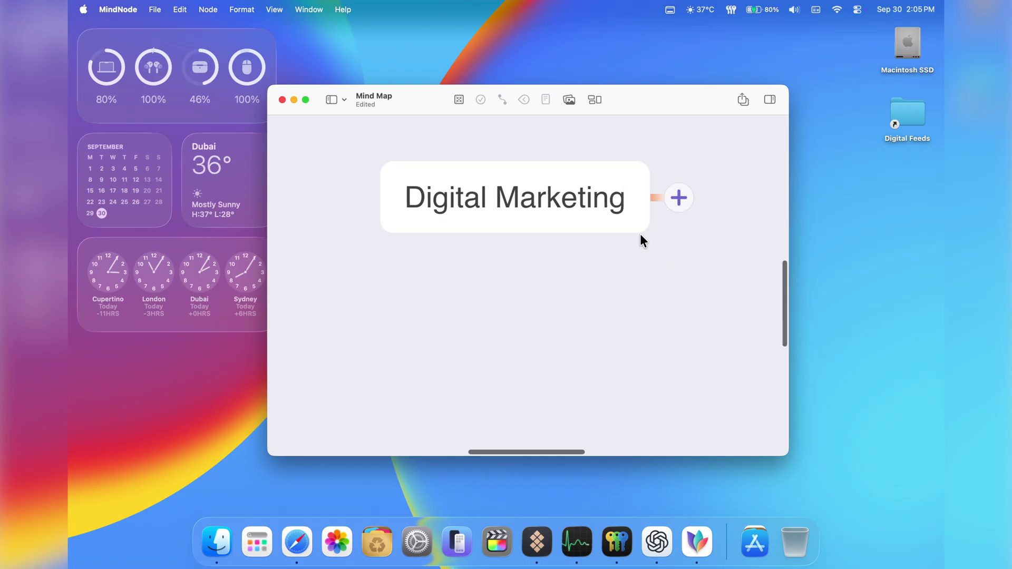
click(678, 200)
text(SEO)
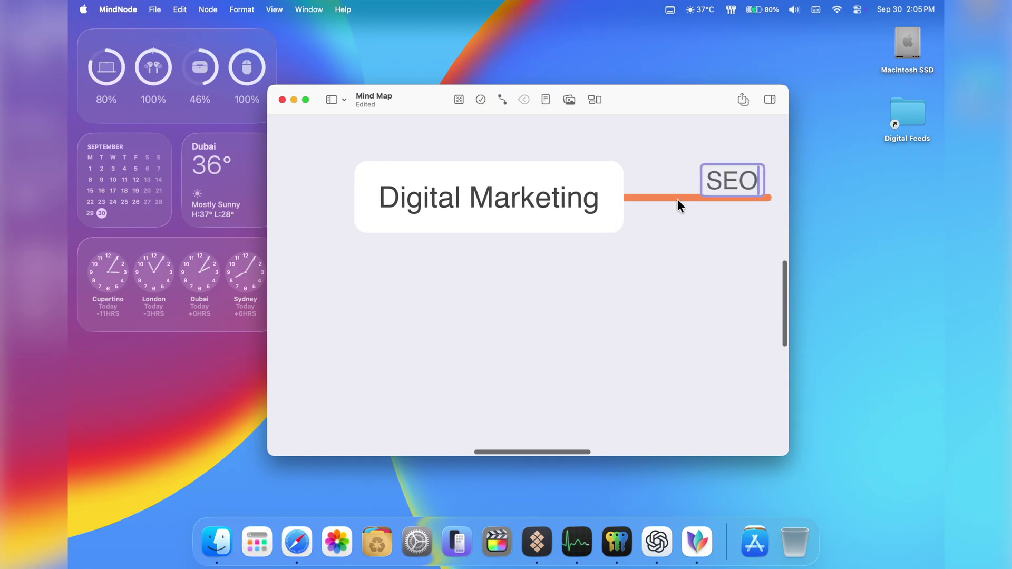
click(672, 225)
- Add a Social Media branch, start a third branch, then view the Shortcuts and License settings
mouse_move(597, 216)
click(650, 196)
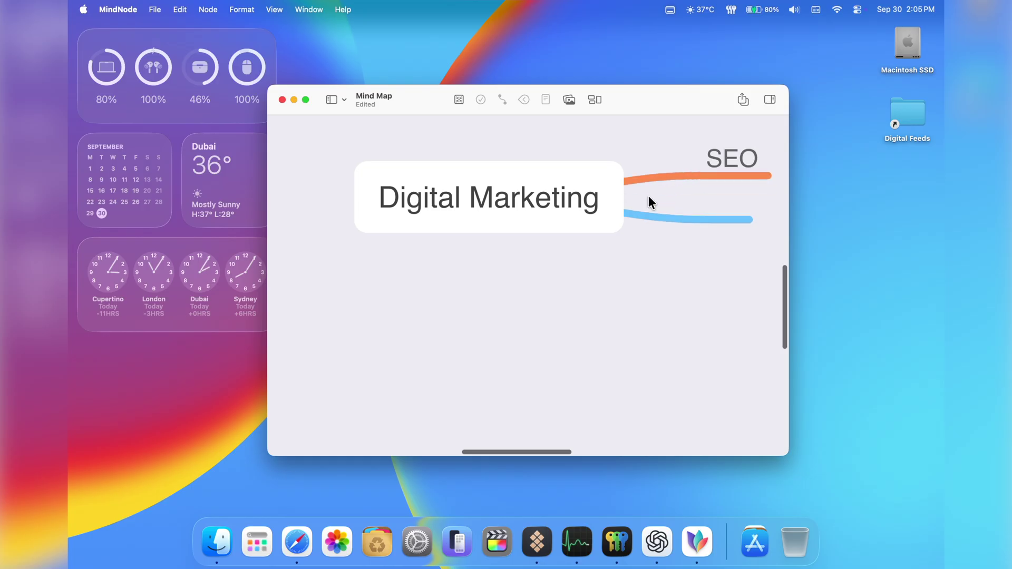
text(Social Media)
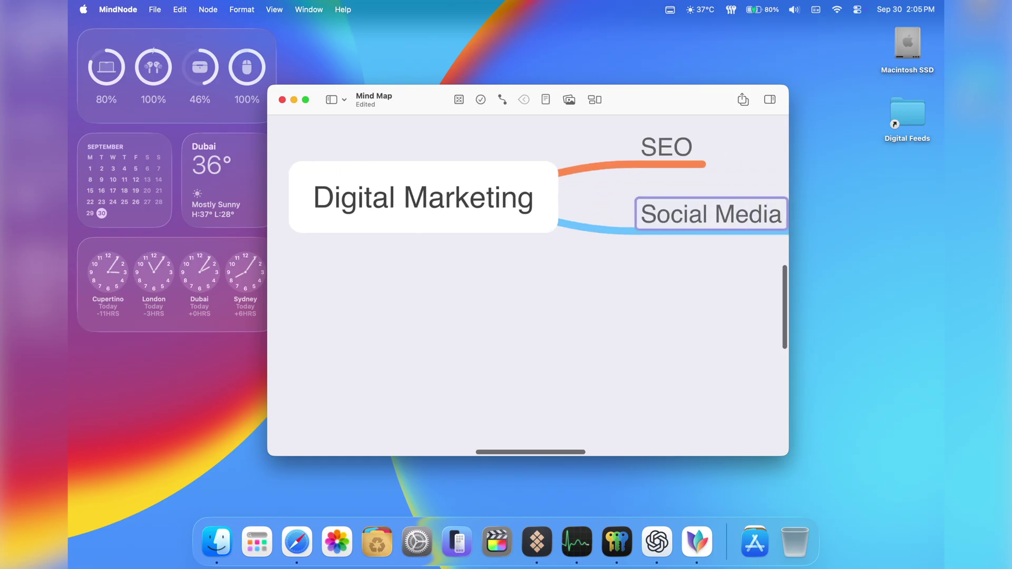
click(584, 255)
click(587, 198)
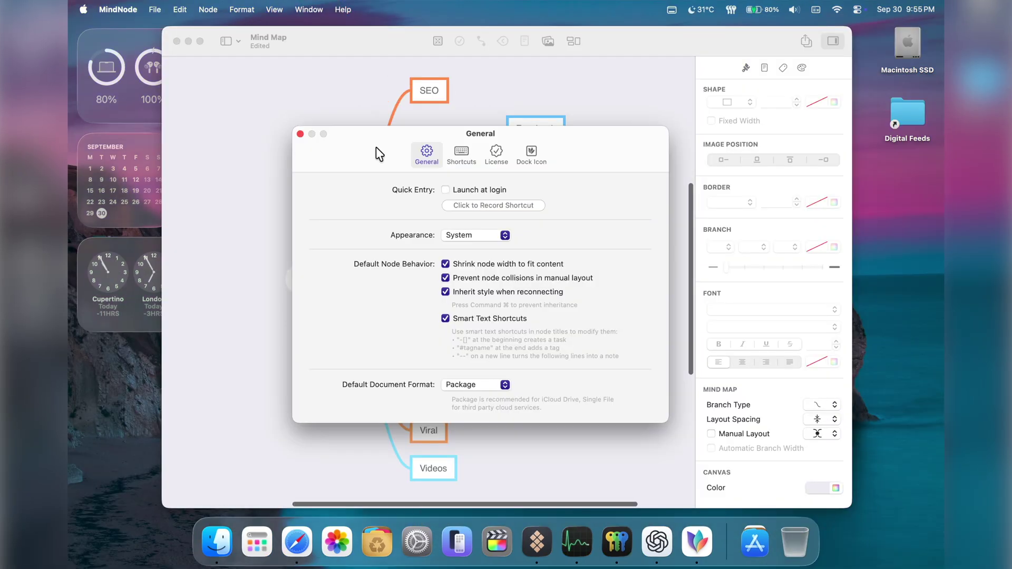
click(470, 155)
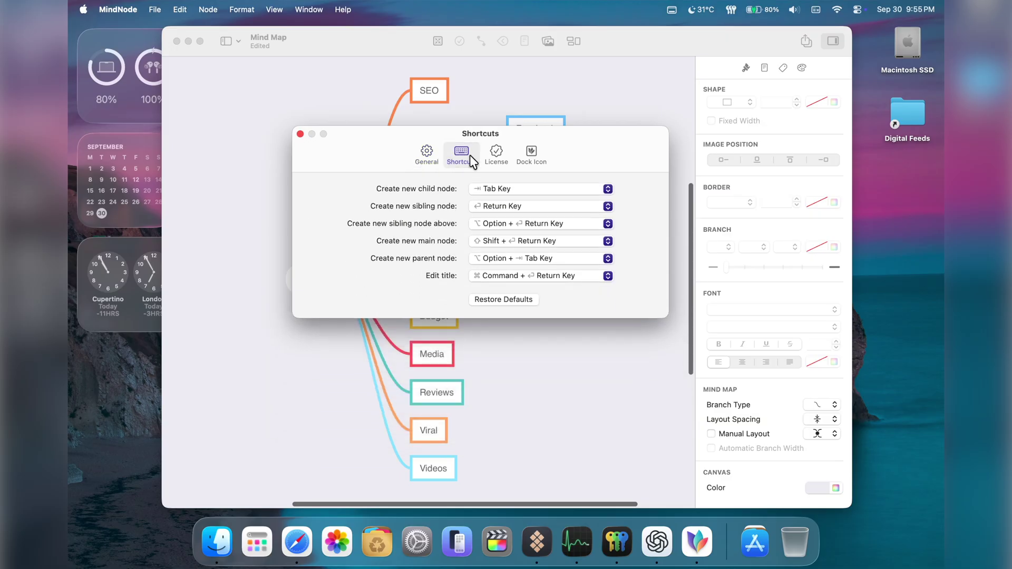
click(495, 156)
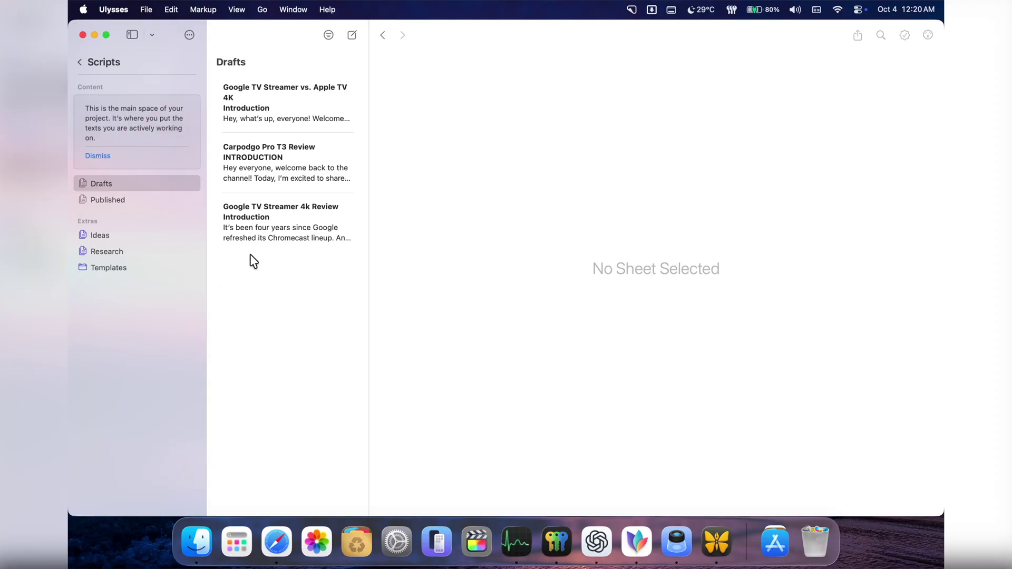
- Open the Google TV Streamer 4k Review sheet and preview it as an exported PDF
click(271, 246)
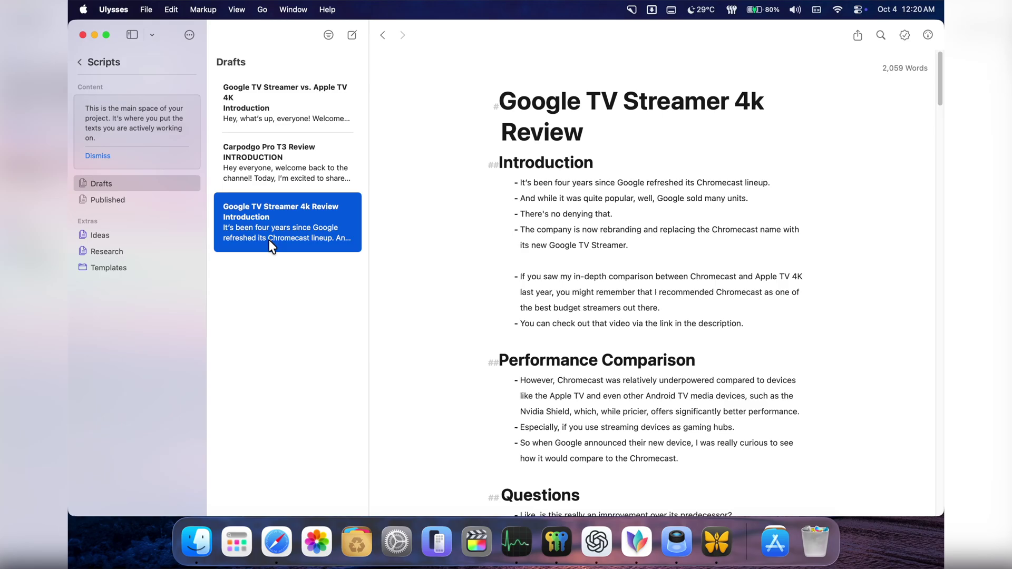
click(281, 168)
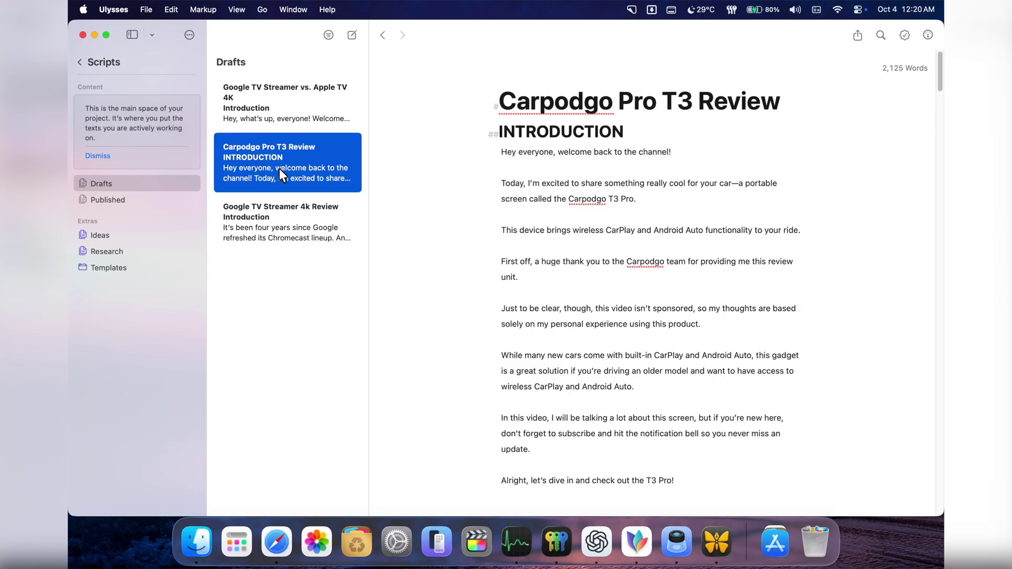
click(287, 114)
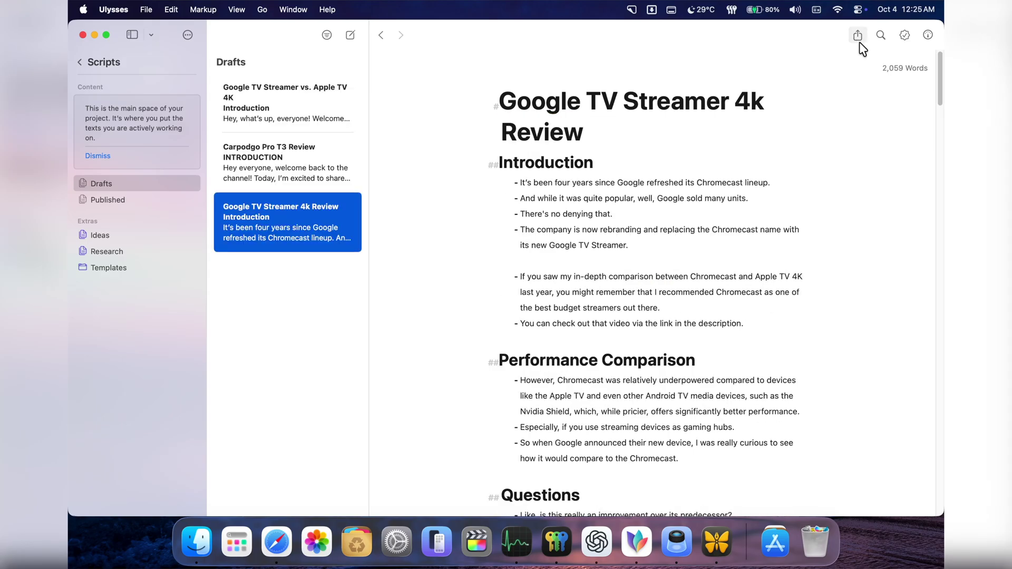
click(857, 36)
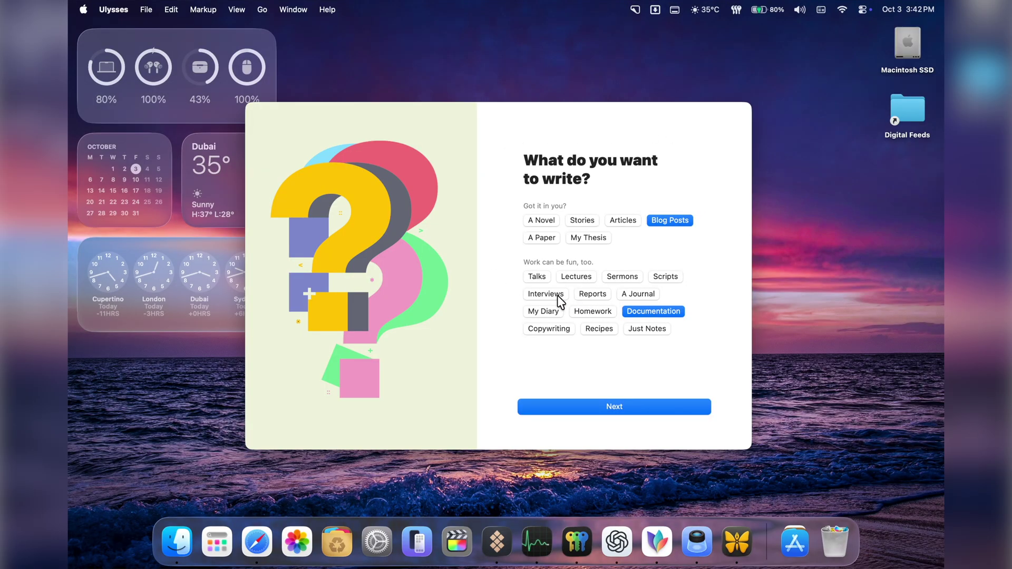
- Select the Lectures and Just Notes chips on the 'What do you want to write?' screen
click(591, 276)
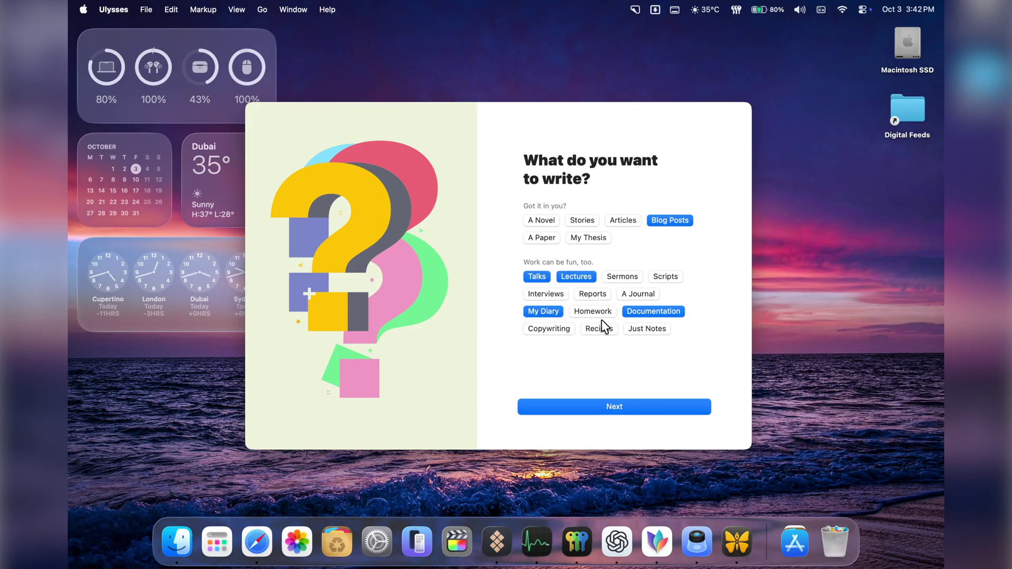
click(651, 328)
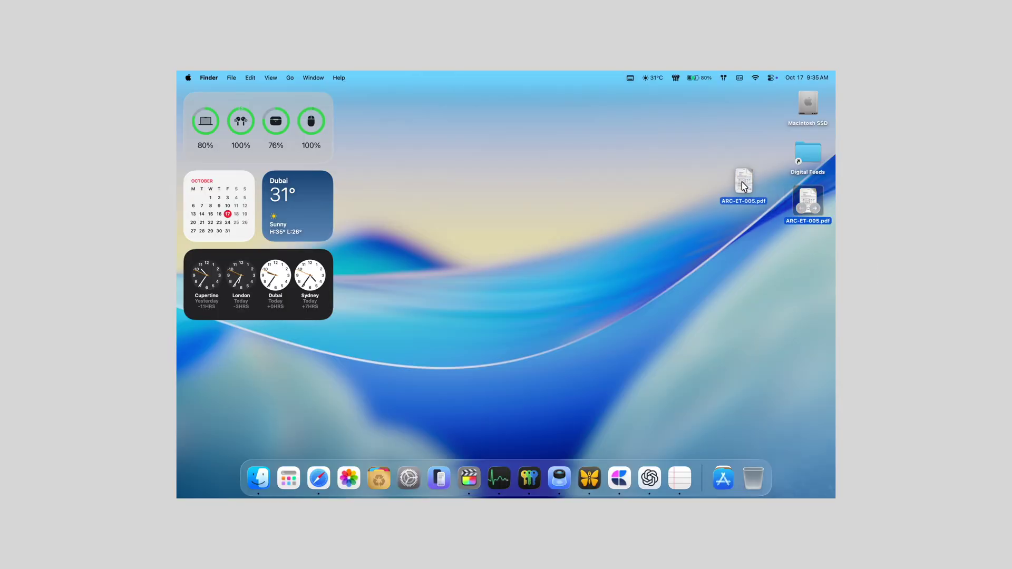
- Carry ARC-ET-005.pdf across the desktop and drop the invoice PDF onto the Yoink shelf
drag(743, 185, 391, 140)
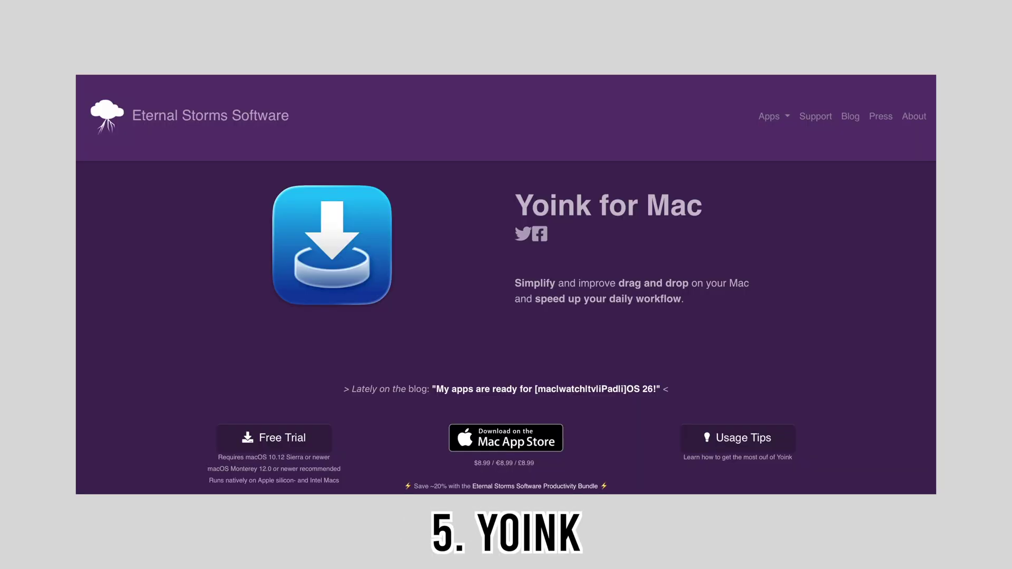
scroll(506, 327, down, 5)
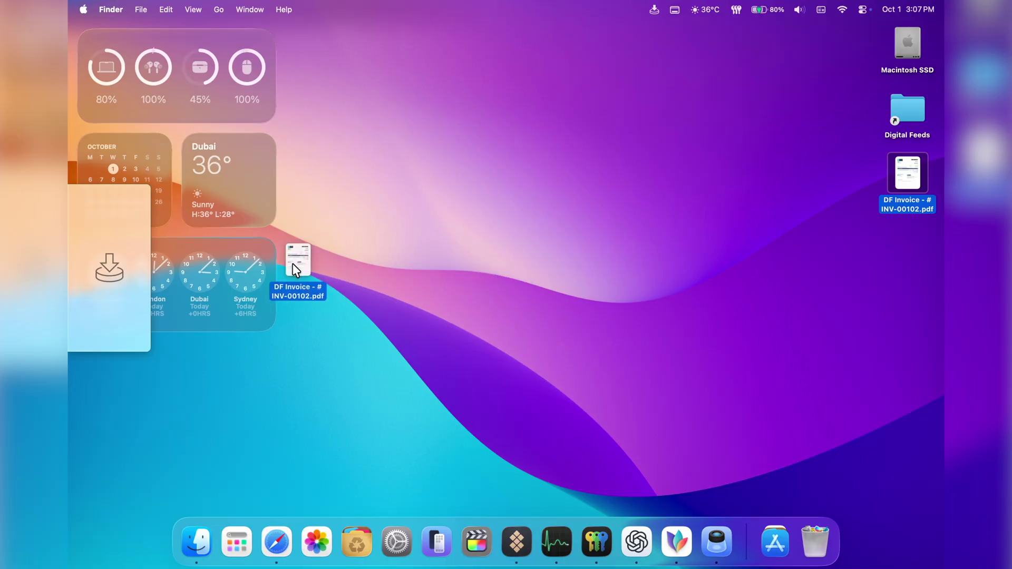
drag(294, 269, 113, 266)
- Park the invoice spreadsheet on Yoink's shelf, move the PDF into Downloads, and open Behavior settings
key(ctrl+Up)
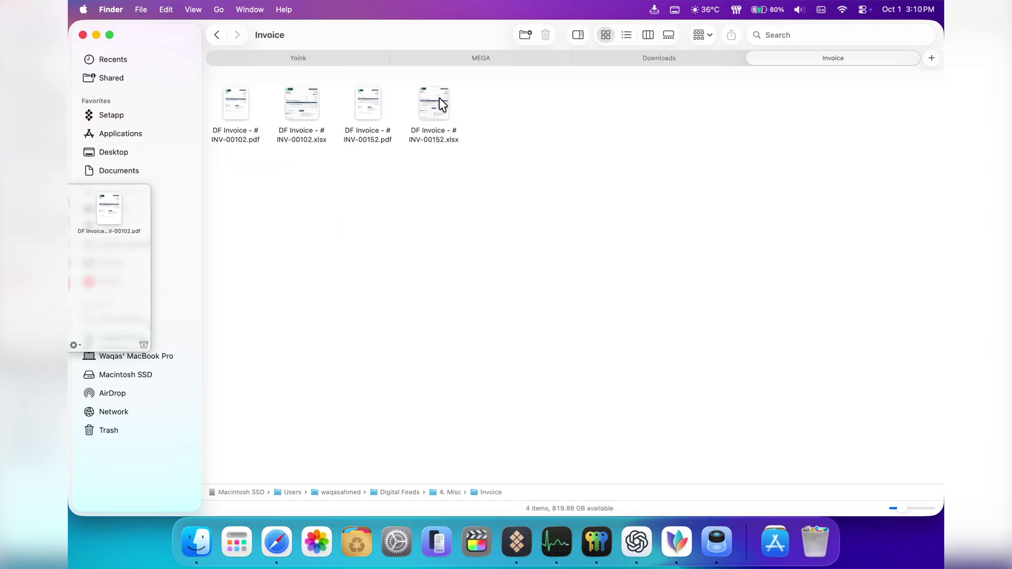
drag(439, 100, 341, 254)
key(ctrl+shift+Tab)
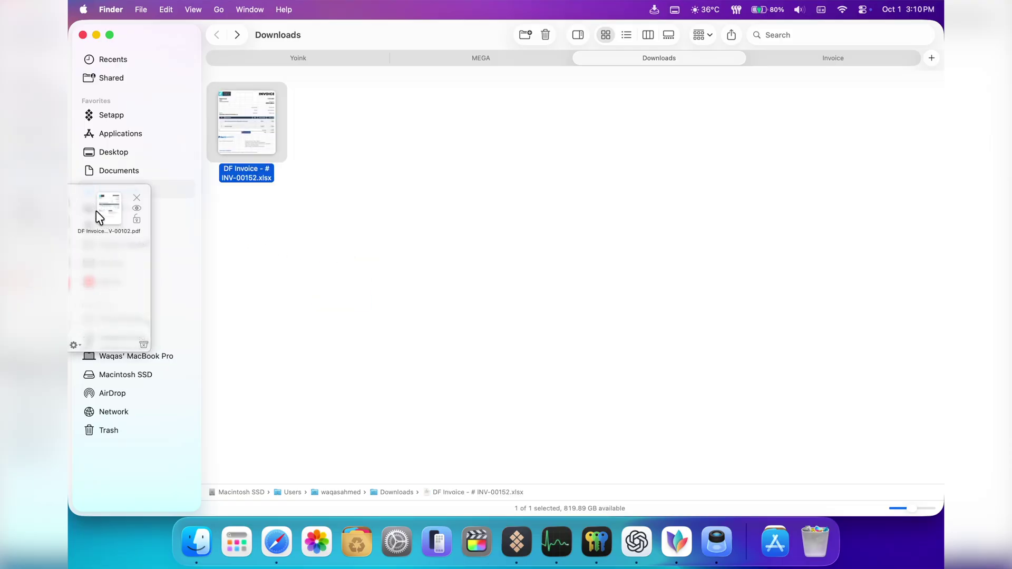
drag(96, 210, 404, 256)
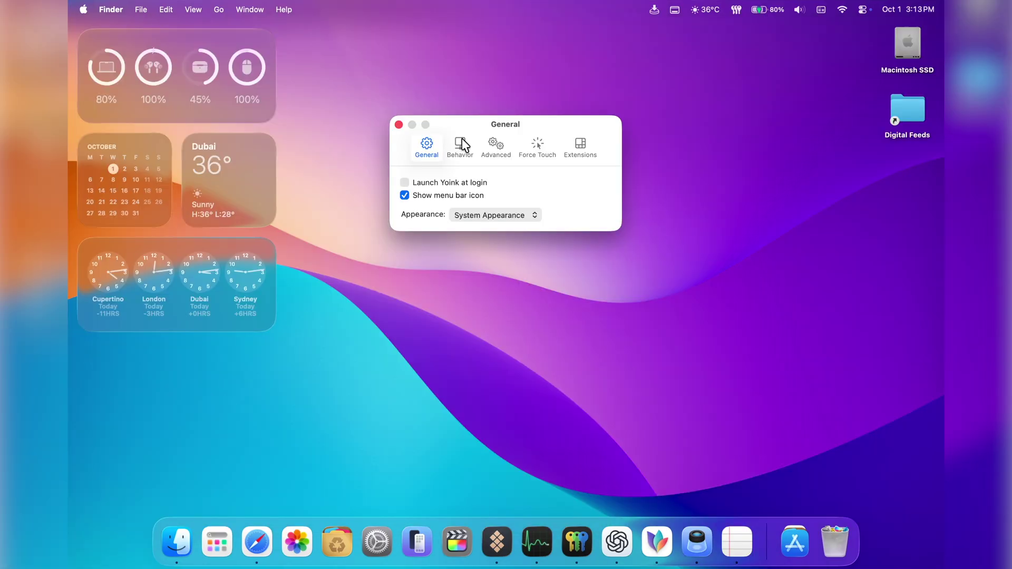
click(461, 139)
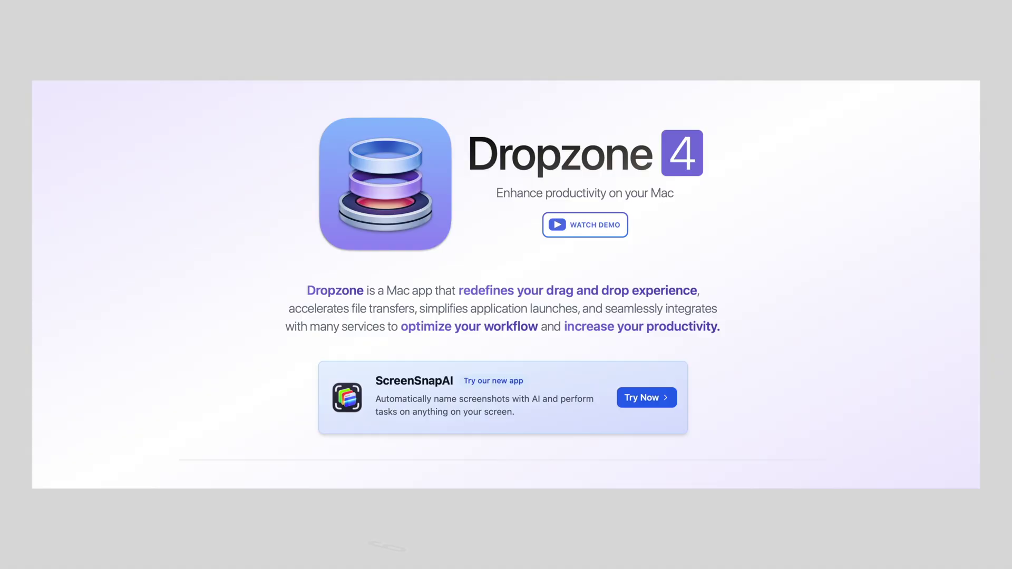
- Drag a file onto Dropzone's menu-bar grid and drop it on an action to process it
scroll(906, 385, down, 10)
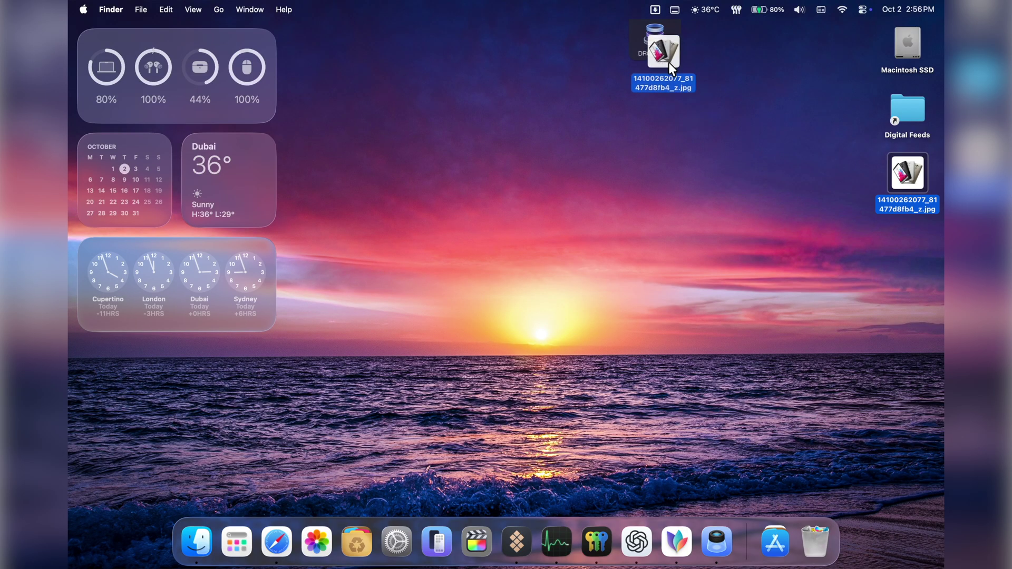
drag(668, 63, 706, 113)
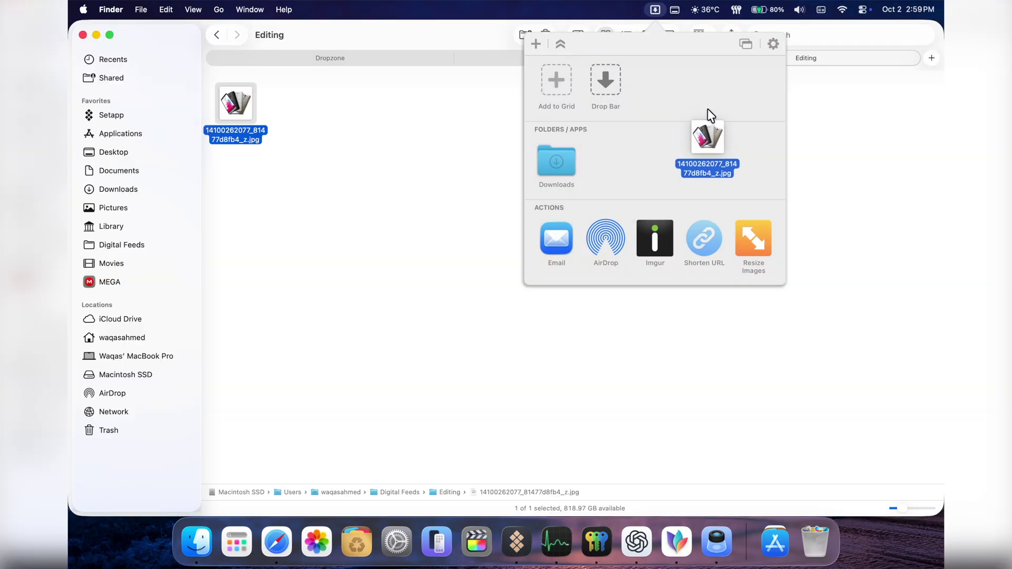
drag(707, 109, 759, 224)
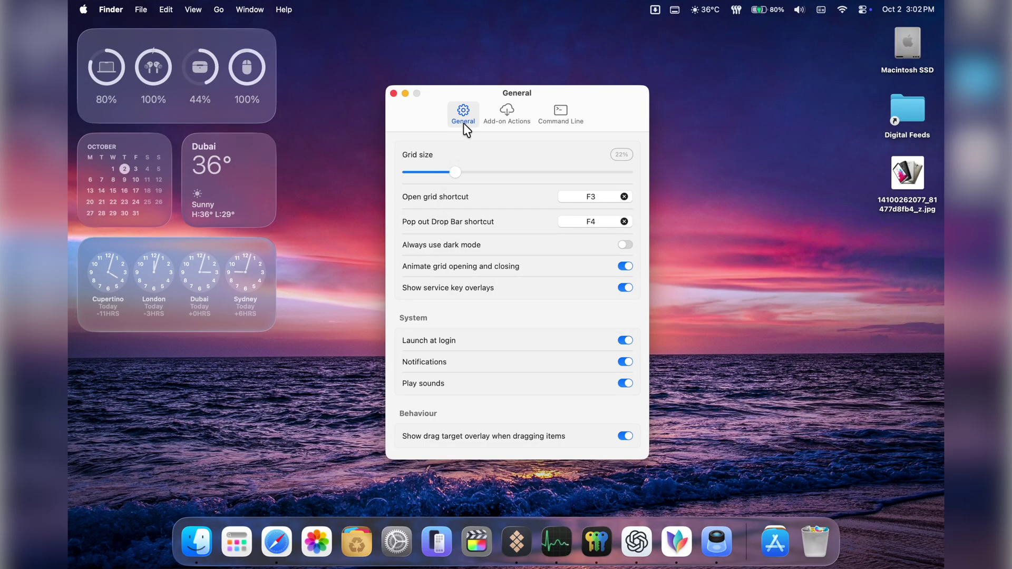
- Start adding a Resize Images add-on action and choose its output format
click(492, 113)
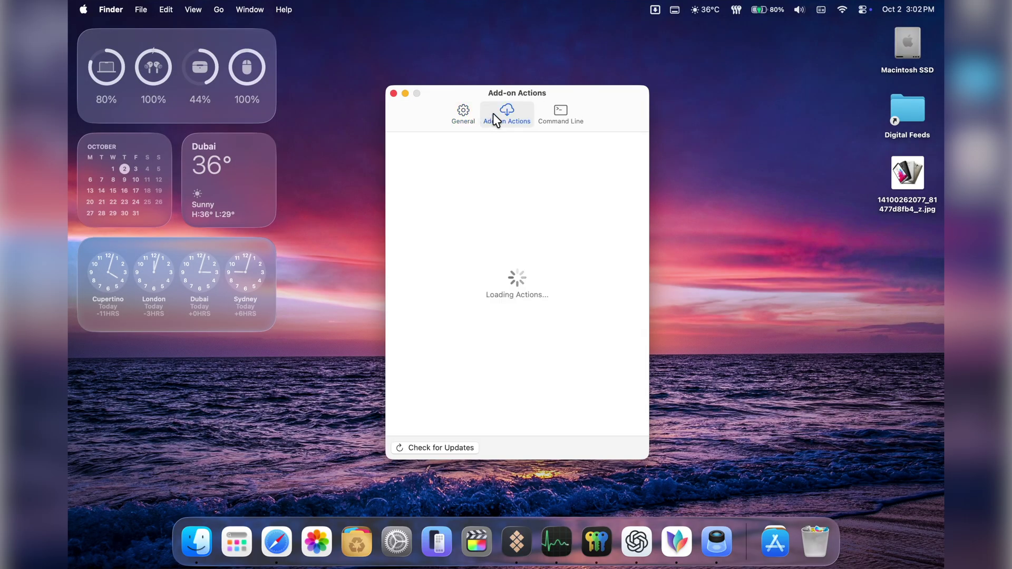
click(536, 43)
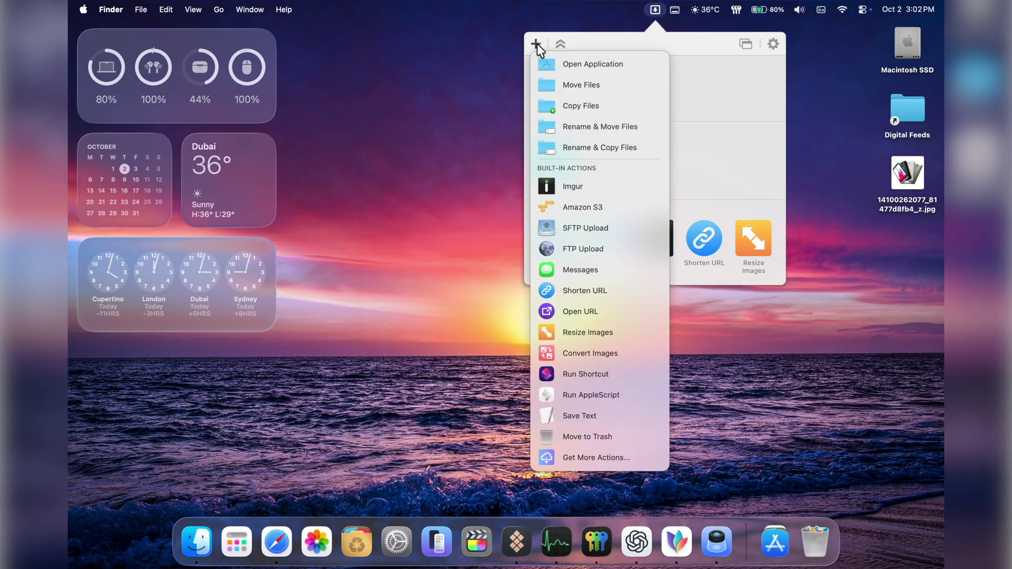
click(713, 104)
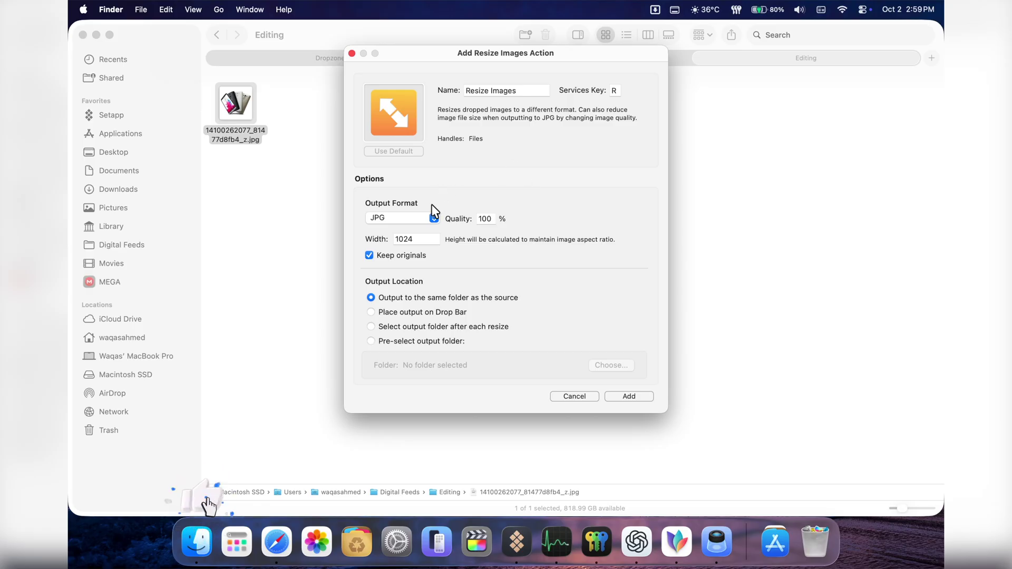
click(428, 219)
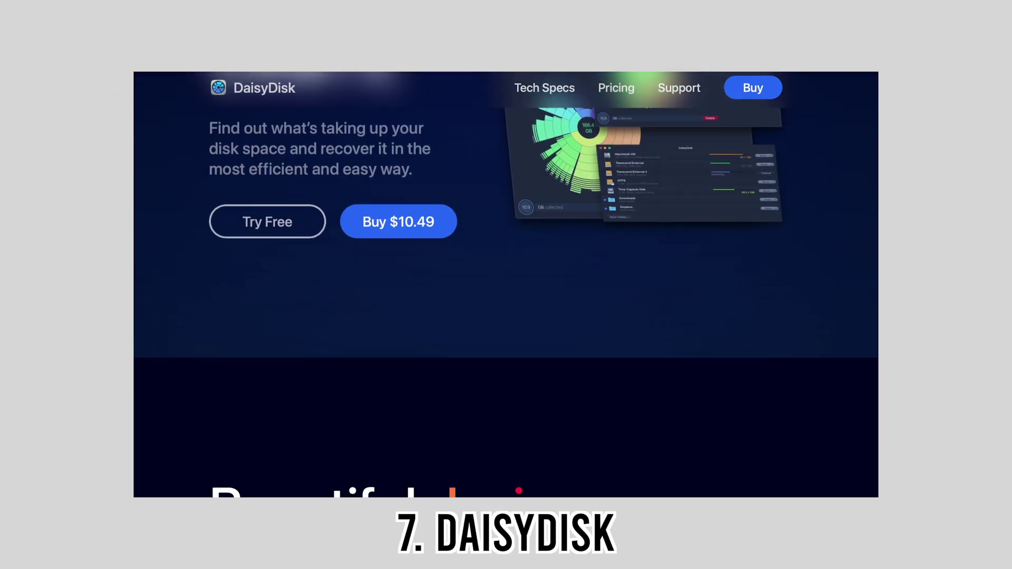
scroll(505, 284, down, 8)
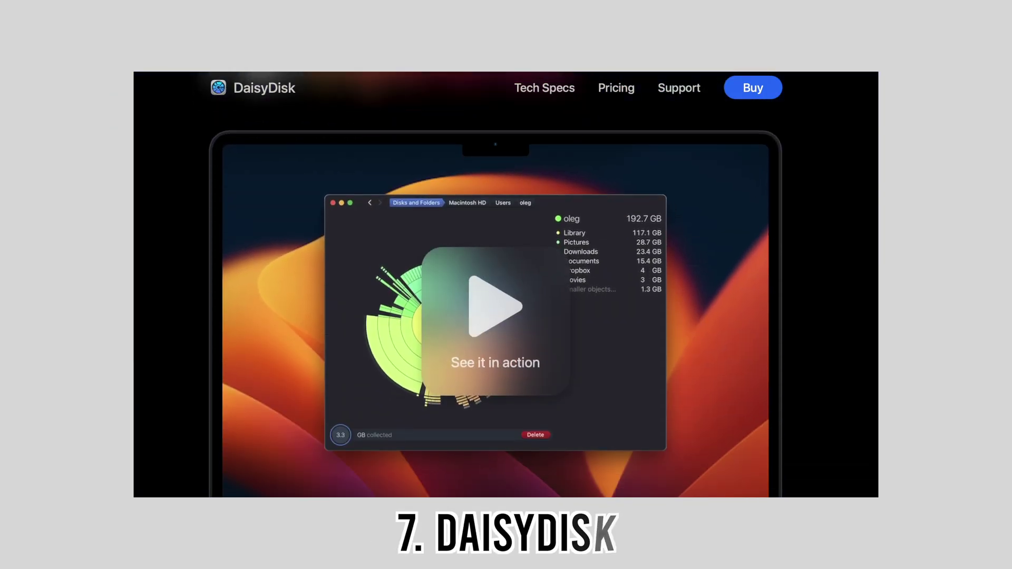
- Scroll the VLC Features folder sizes, check the New folder (2) options, and return to Disks and Folders
scroll(506, 285, down, 10)
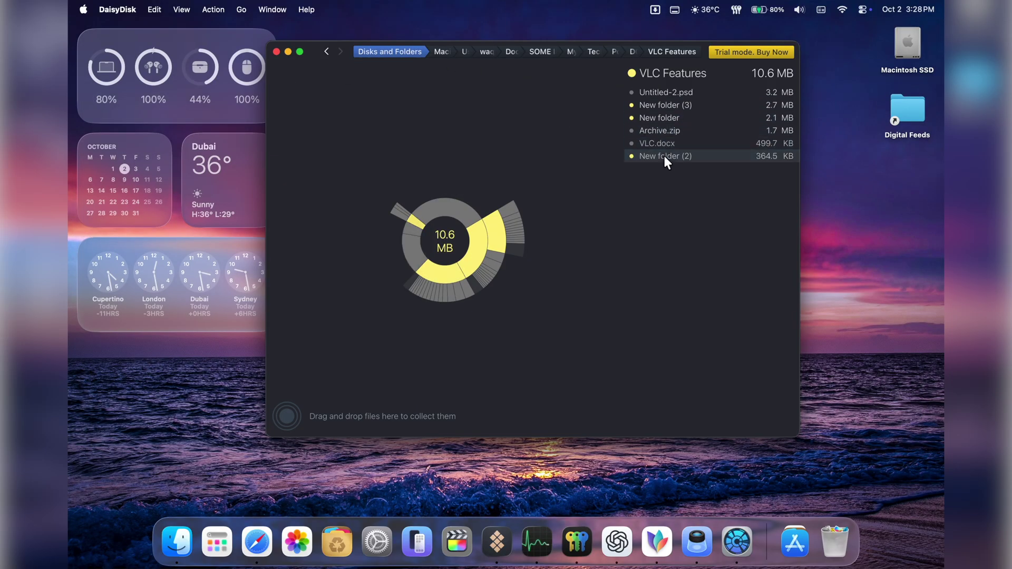
right_click(663, 156)
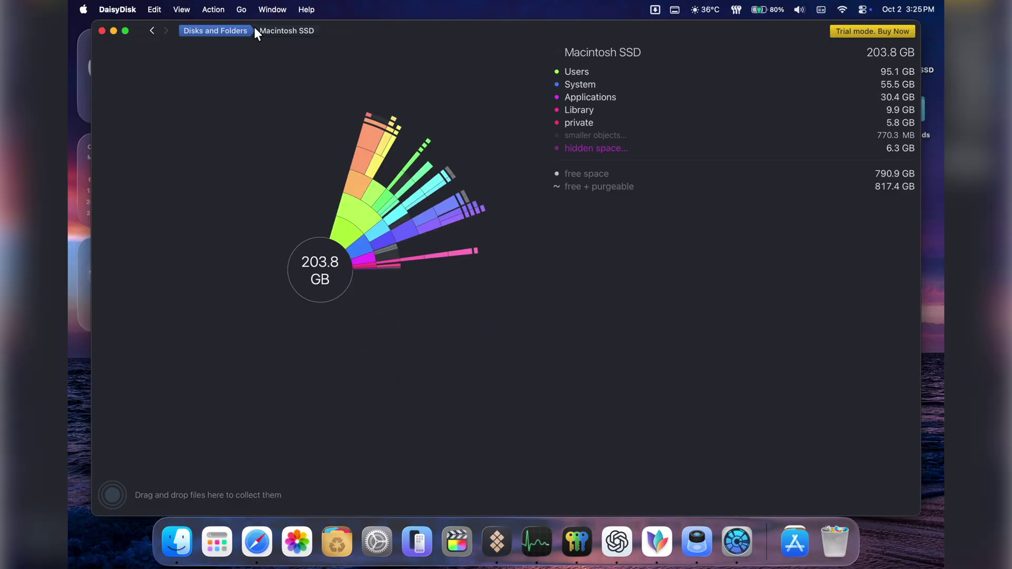
click(253, 30)
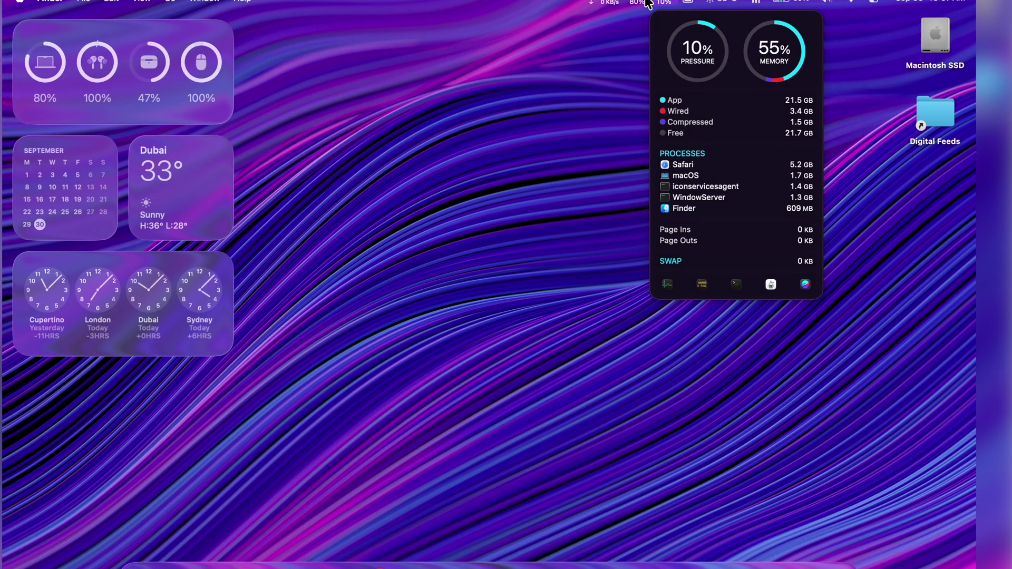
- Show iStat Menus' battery and network details, then open the CPU & GPU menu settings
click(640, 10)
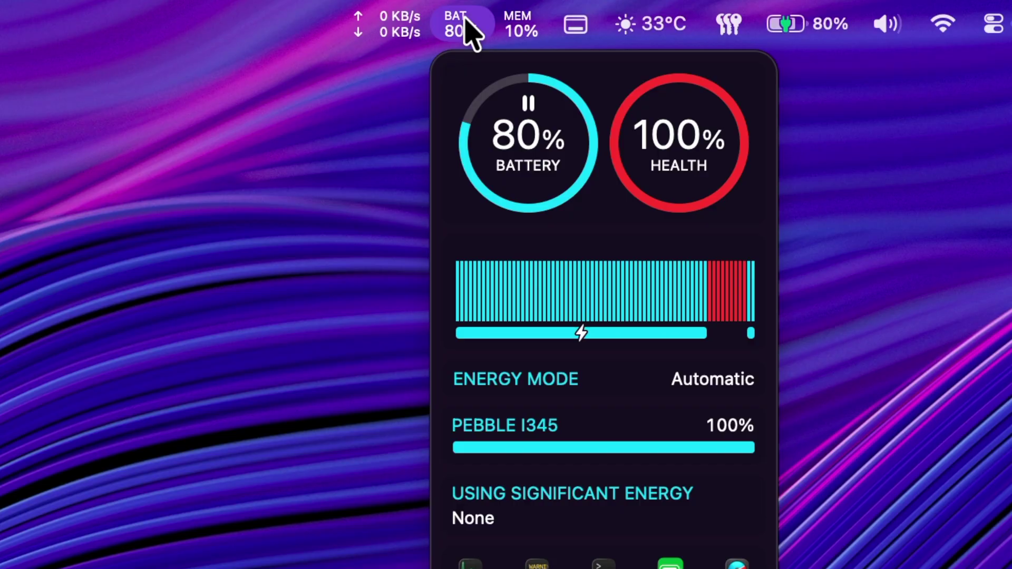
click(407, 30)
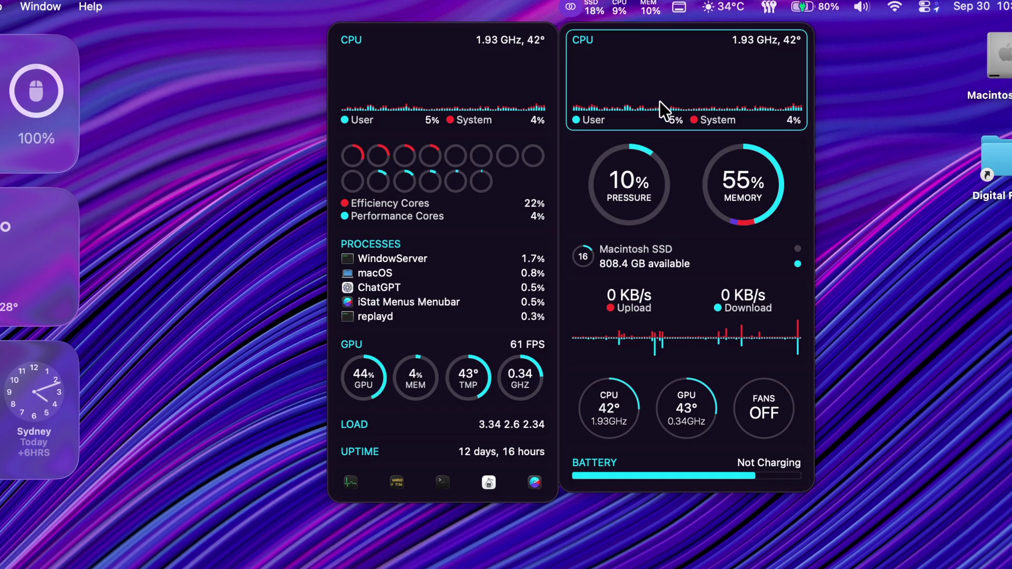
mouse_move(644, 164)
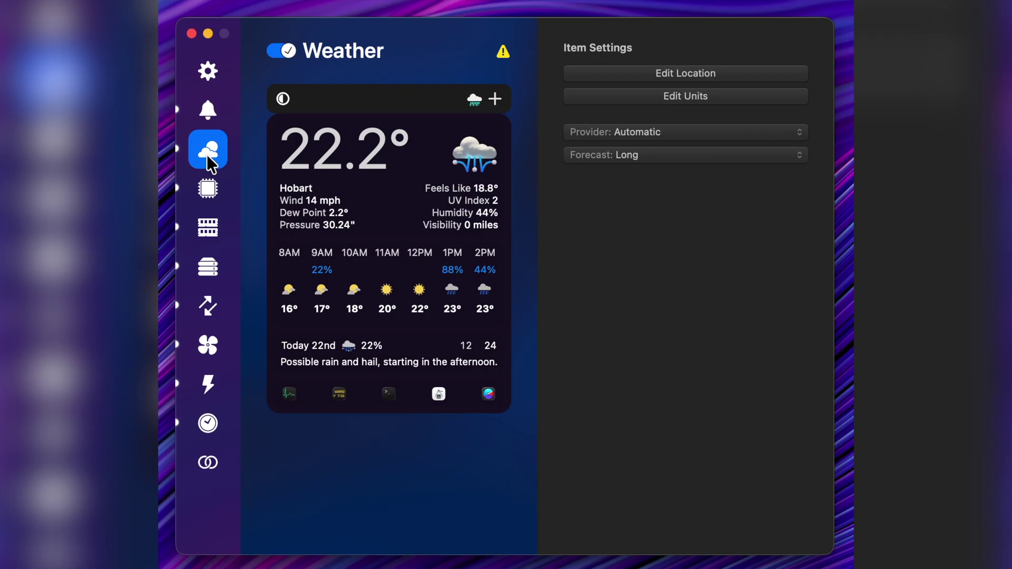
click(207, 195)
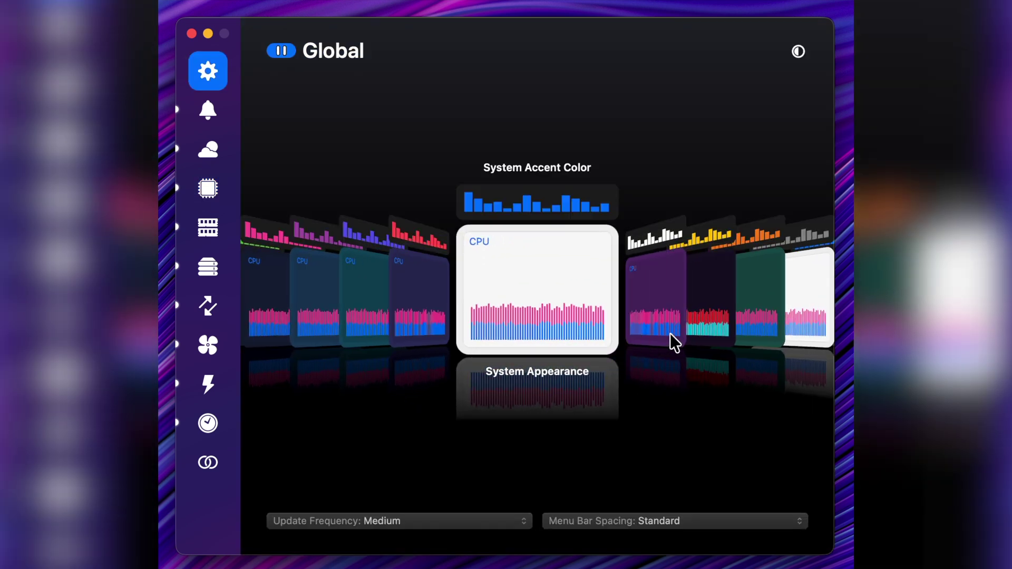
- Preview the Purple, Green and Gray menu-bar colour themes in the carousel
click(669, 337)
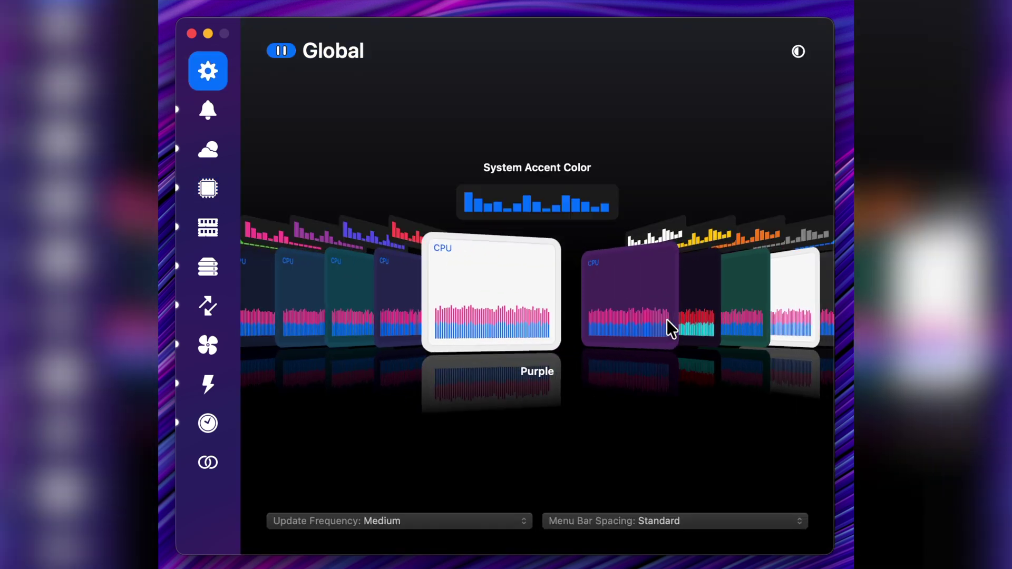
click(665, 316)
click(670, 315)
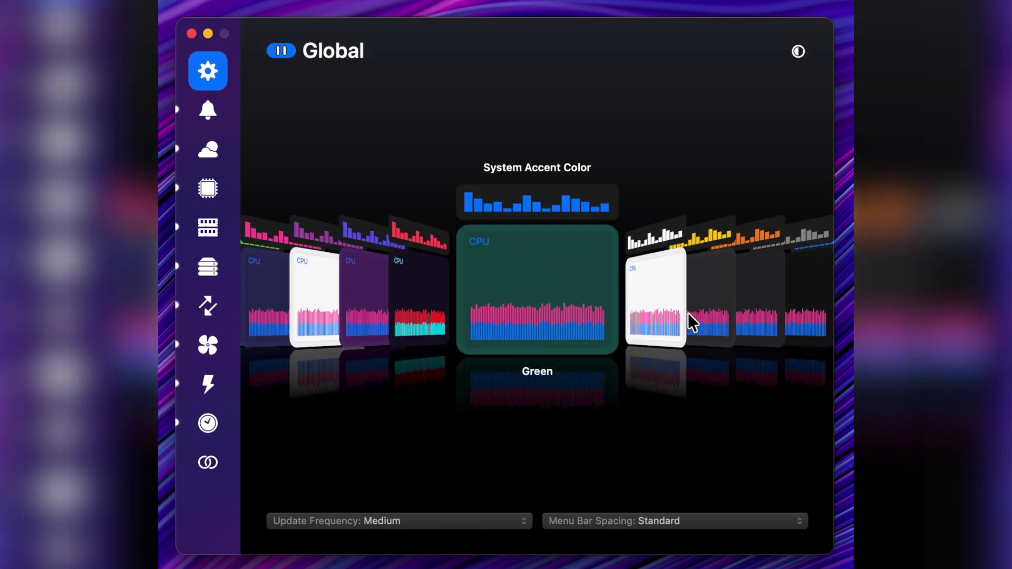
click(687, 316)
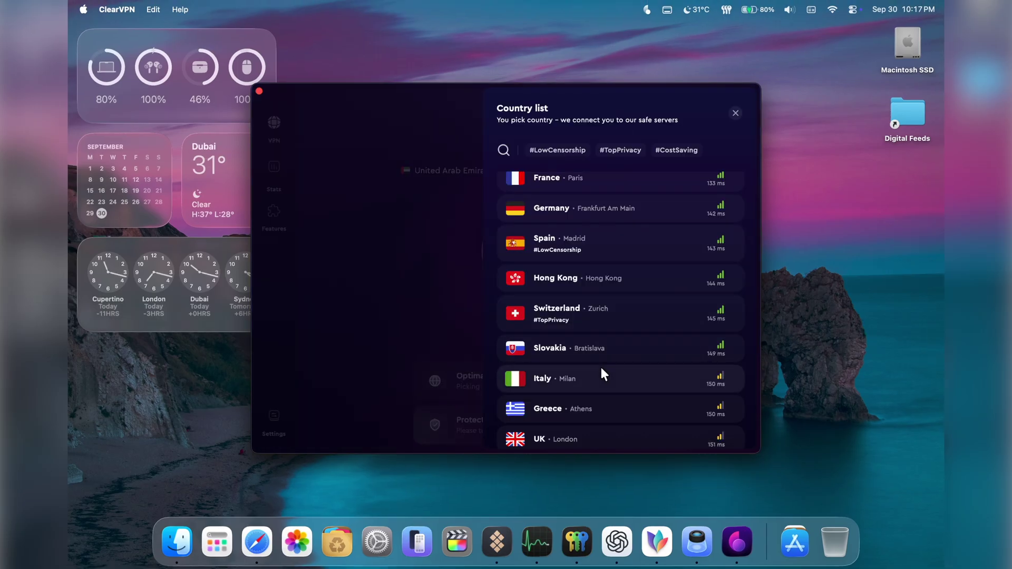
- Scroll ClearVPN's server list, then view the Stats dashboard, Features page and Settings
scroll(599, 367, down, 2)
scroll(600, 371, down, 4)
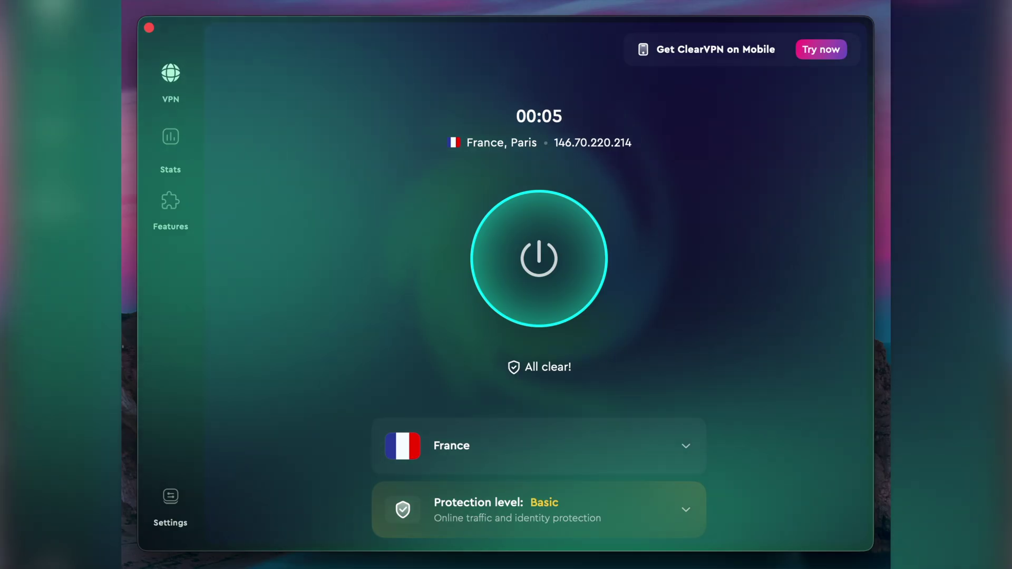
click(259, 153)
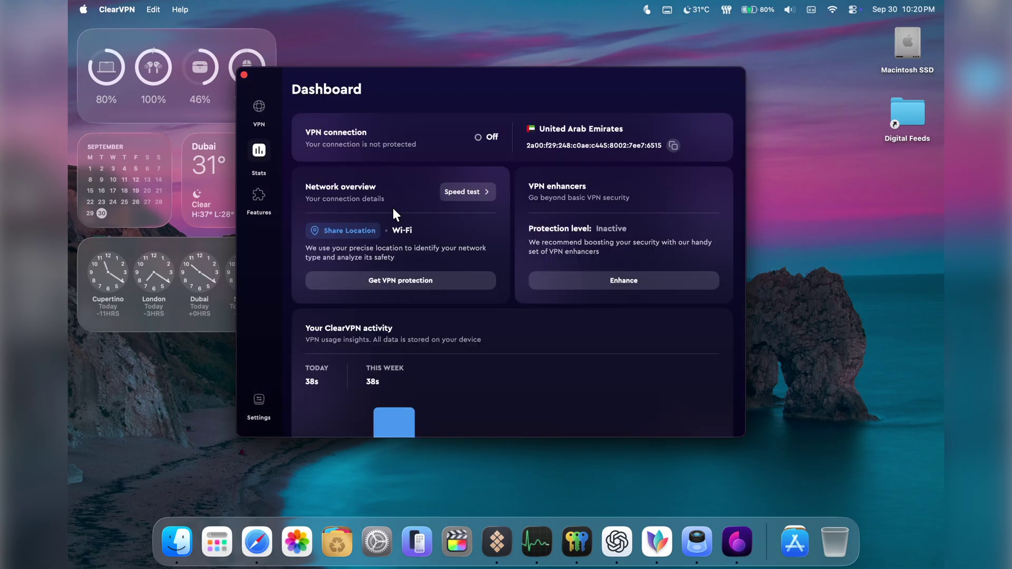
click(260, 199)
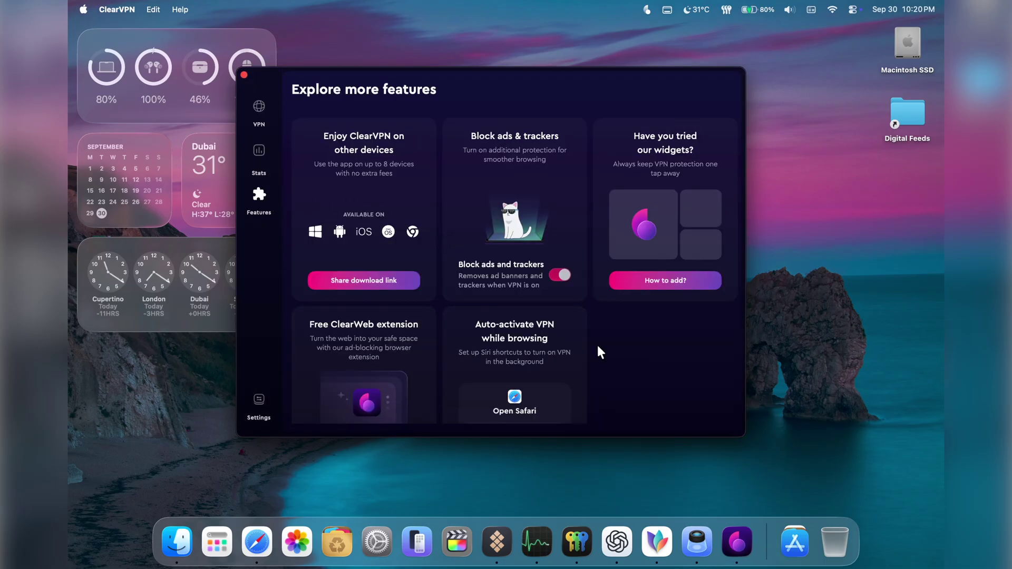
click(260, 401)
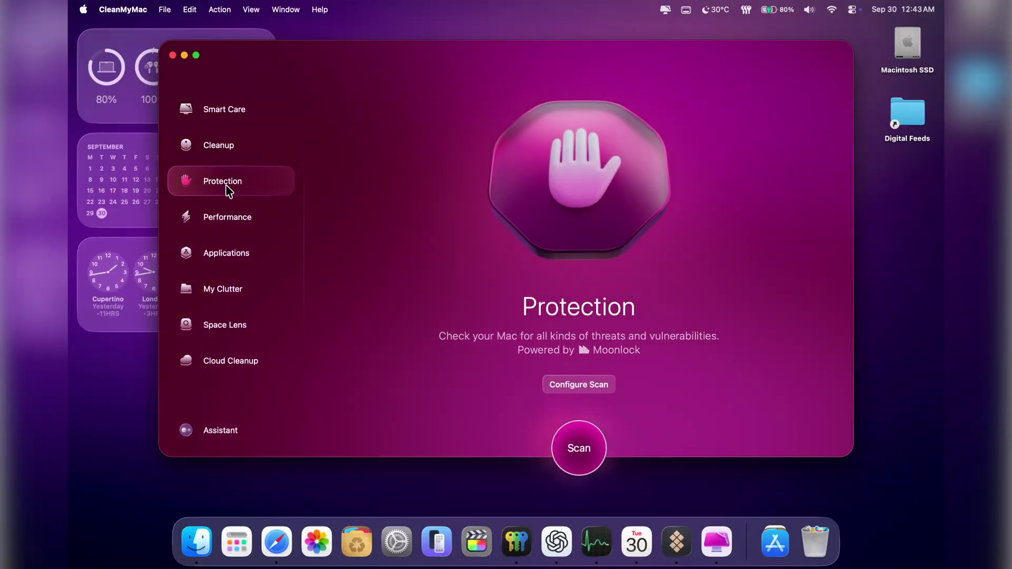
- Visit CleanMyMac's Performance and Assistant modules, then bring the scanning window back into focus
click(237, 224)
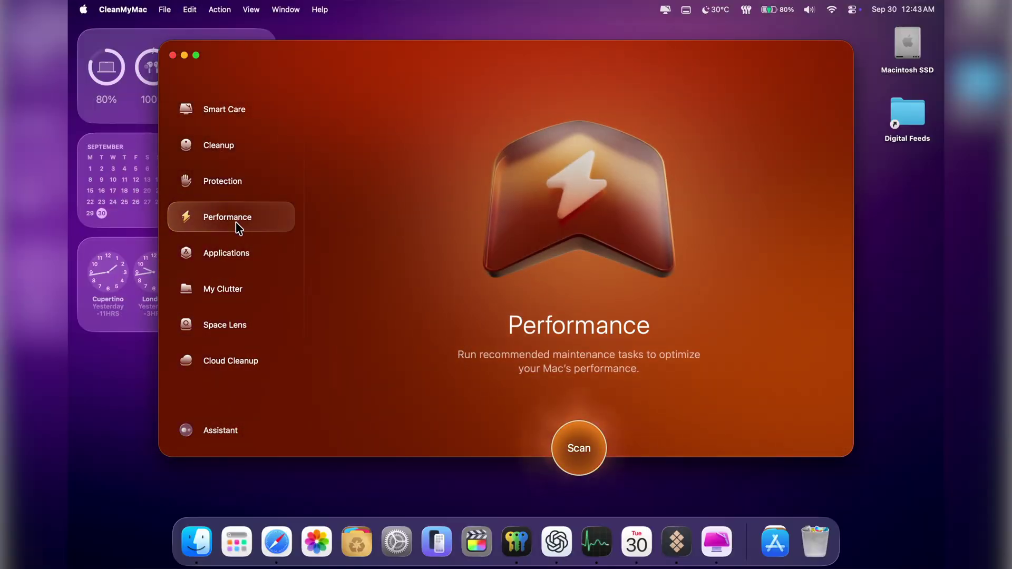
click(221, 430)
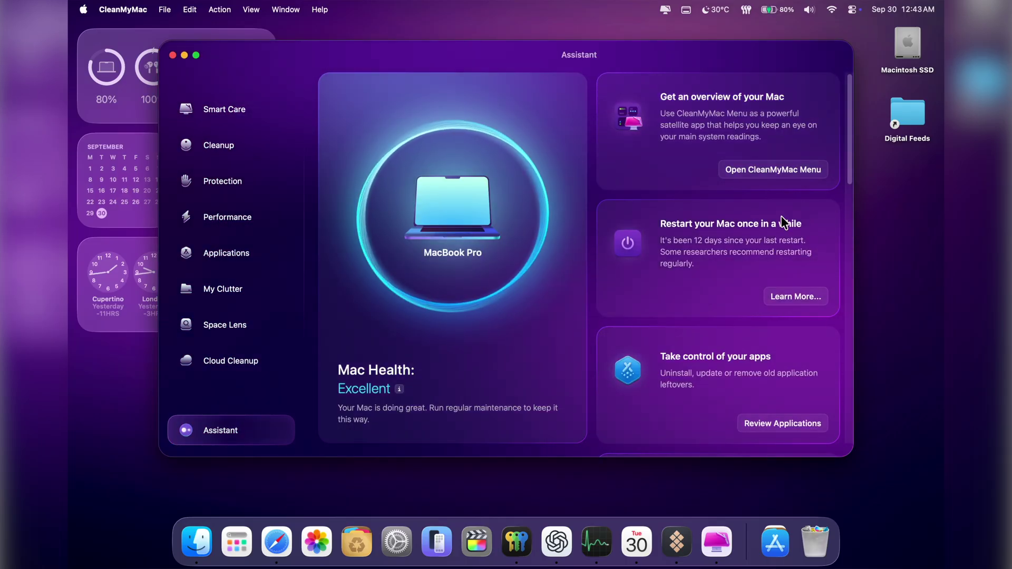
drag(849, 158, 849, 248)
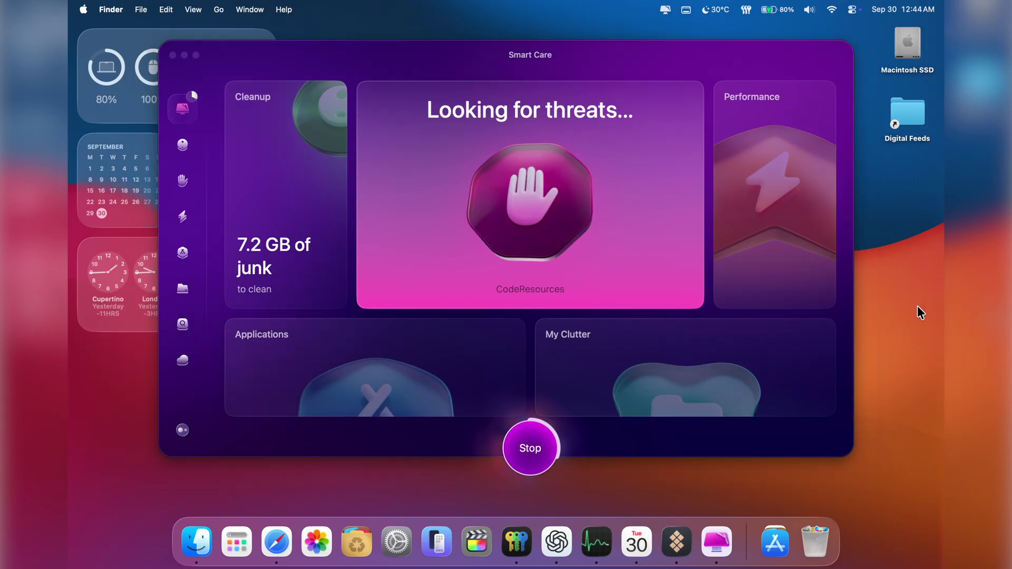
click(659, 88)
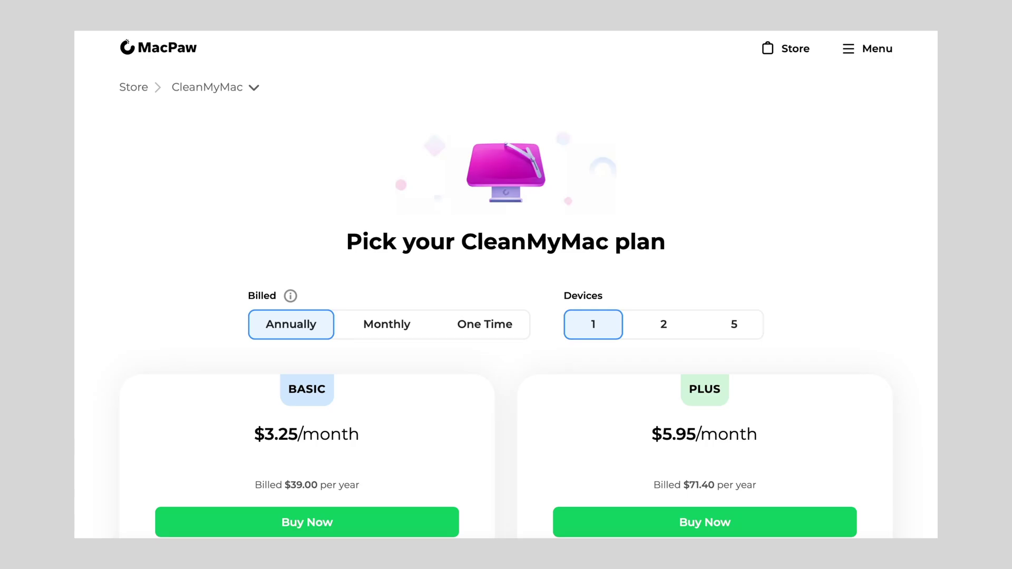
- Scroll through the Basic and Plus plan cards and their feature lists down to the footer
scroll(506, 285, down, 2)
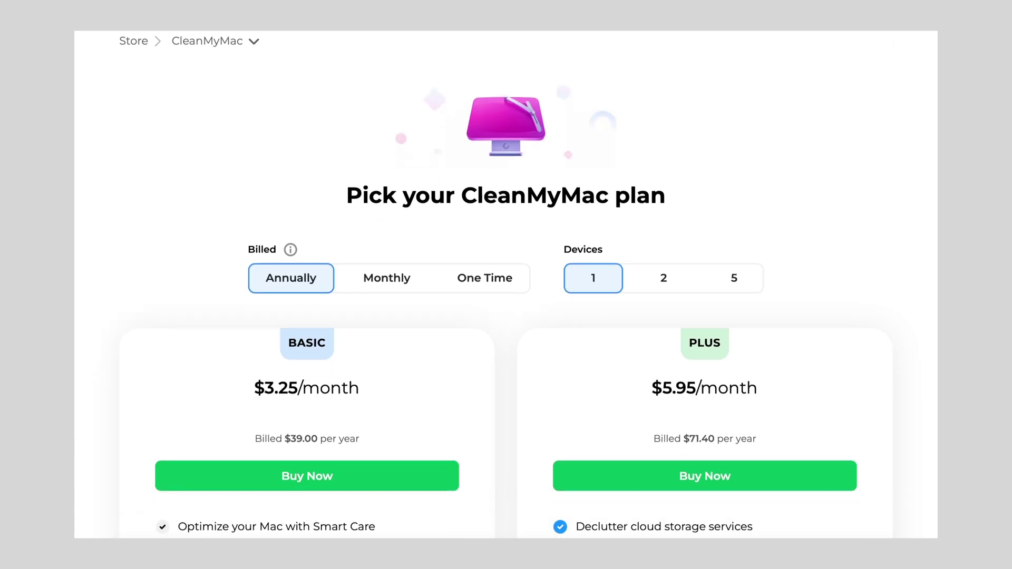
scroll(506, 285, down, 2)
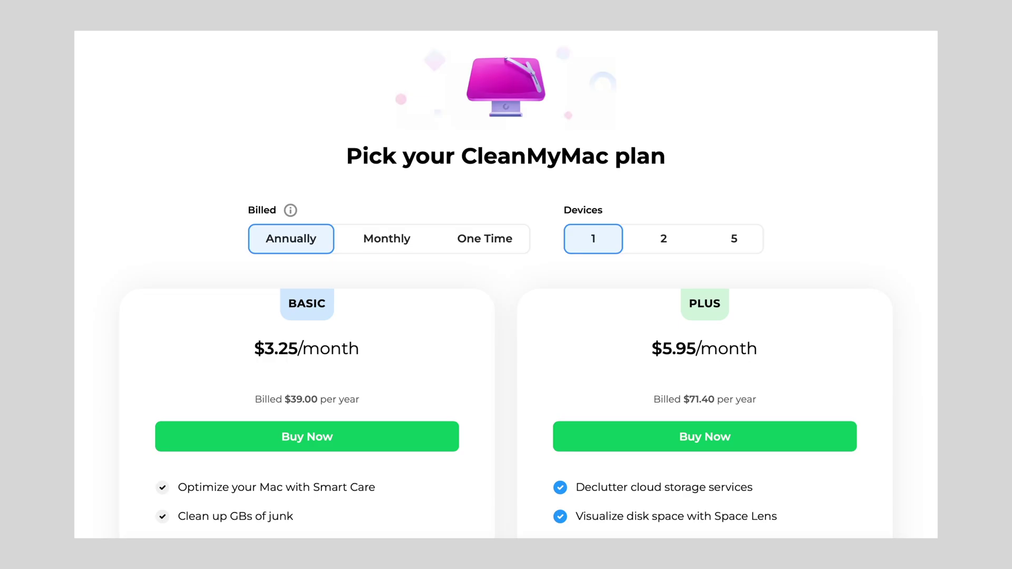
scroll(506, 284, down, 6)
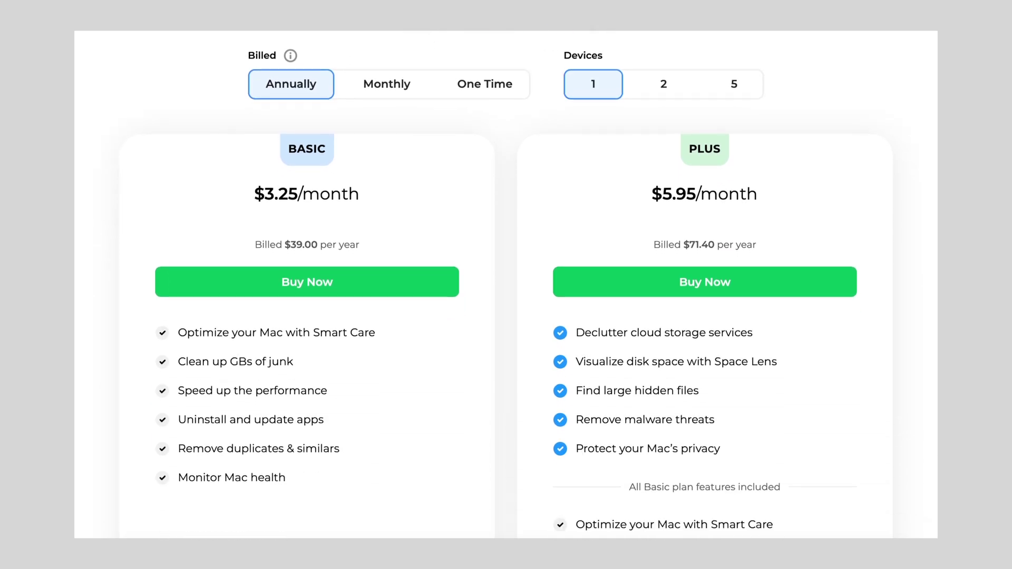
scroll(506, 284, down, 7)
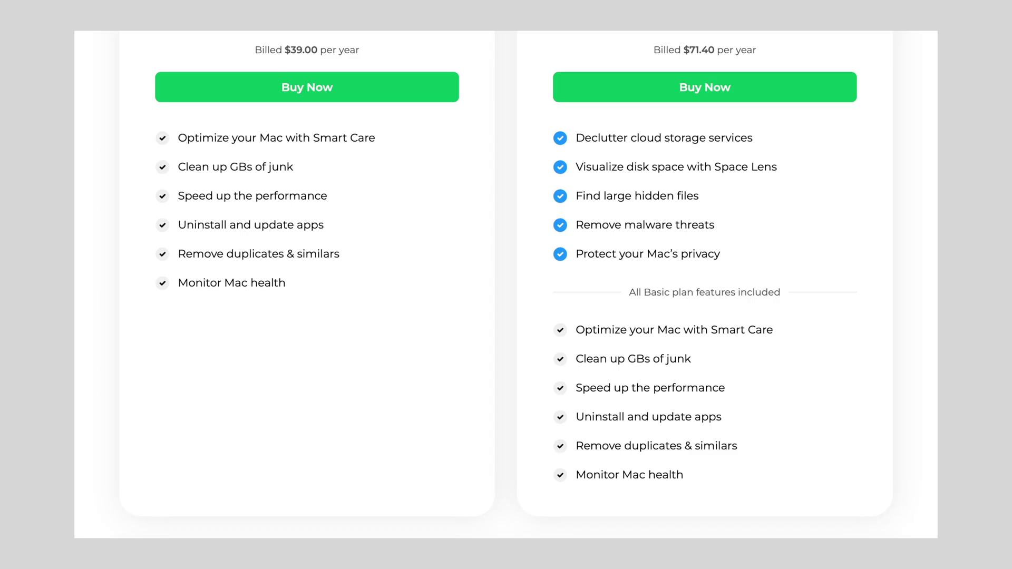
scroll(506, 284, down, 2)
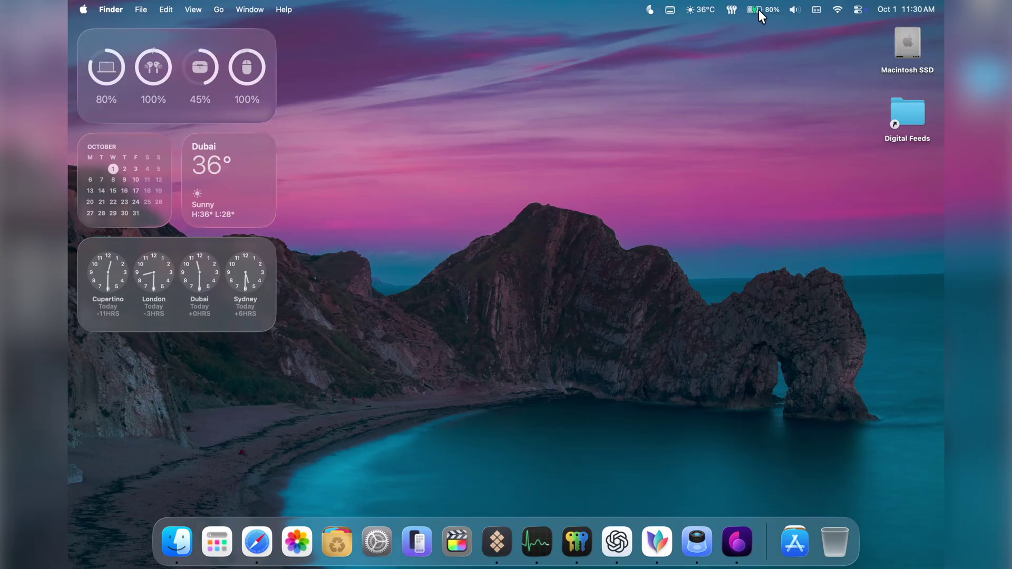
- Raise BatFi's charge limit to 85% and view the high-energy app monitoring options
click(758, 10)
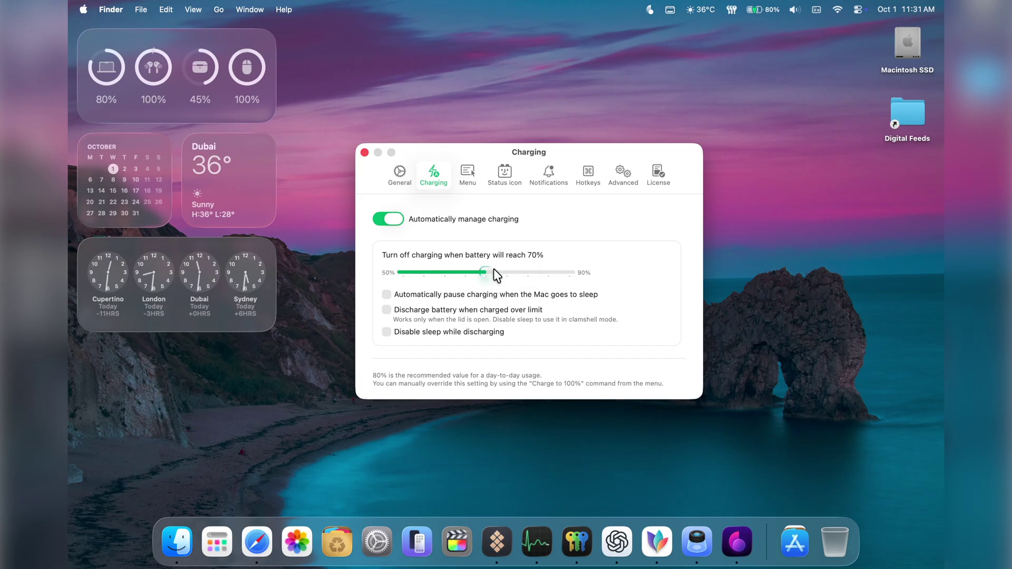
drag(505, 276, 541, 267)
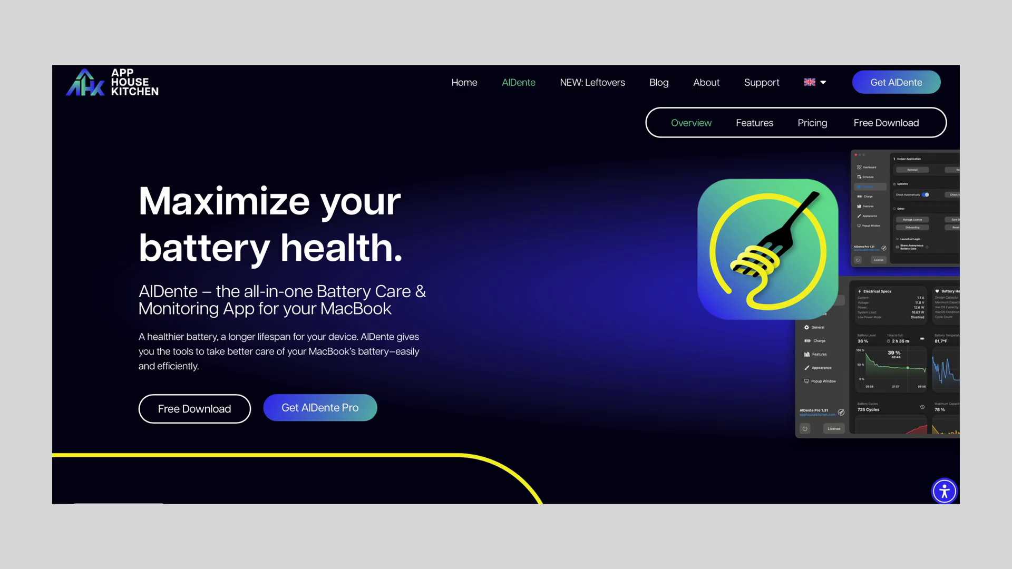
scroll(506, 284, down, 10)
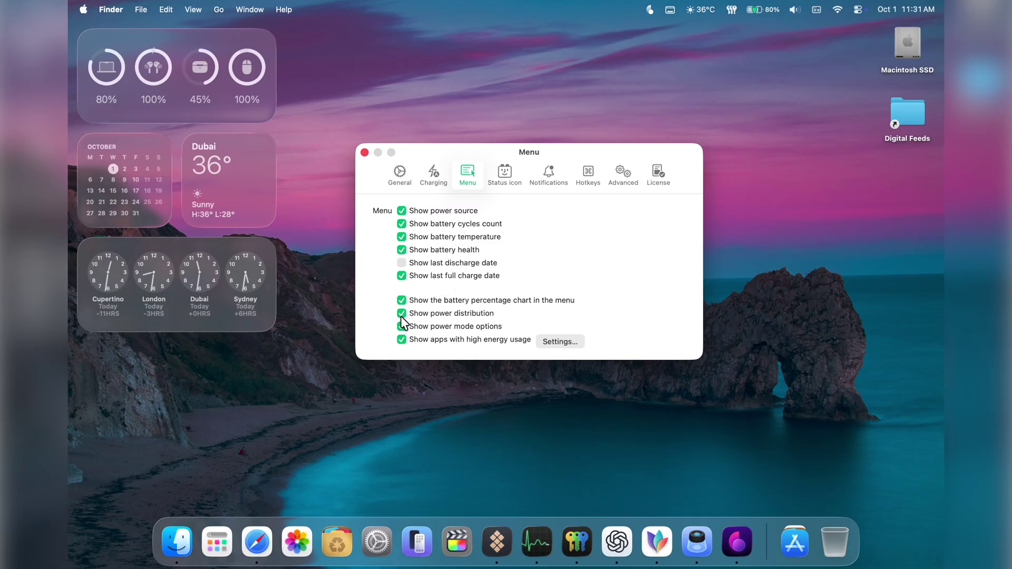
click(558, 342)
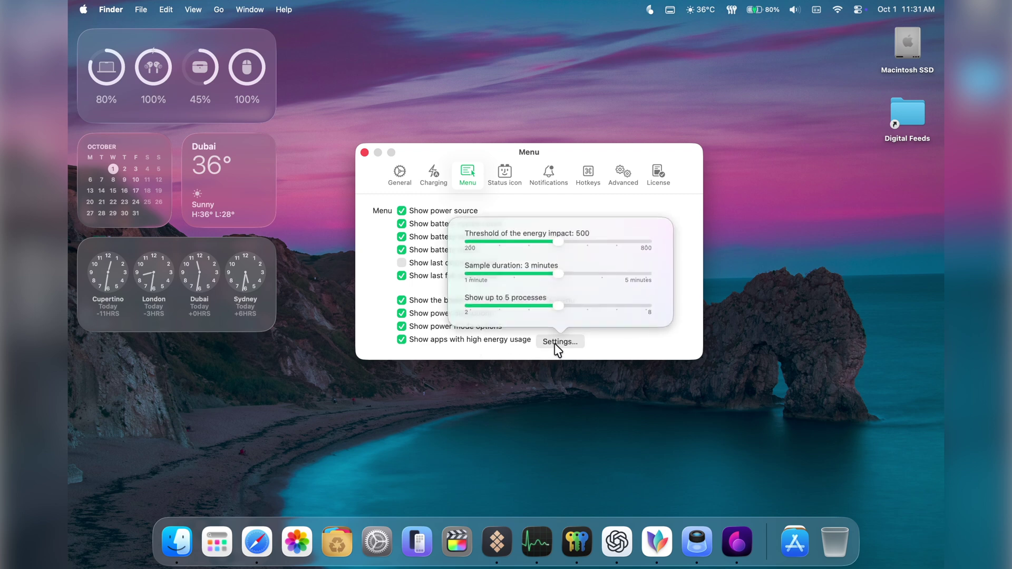
click(554, 345)
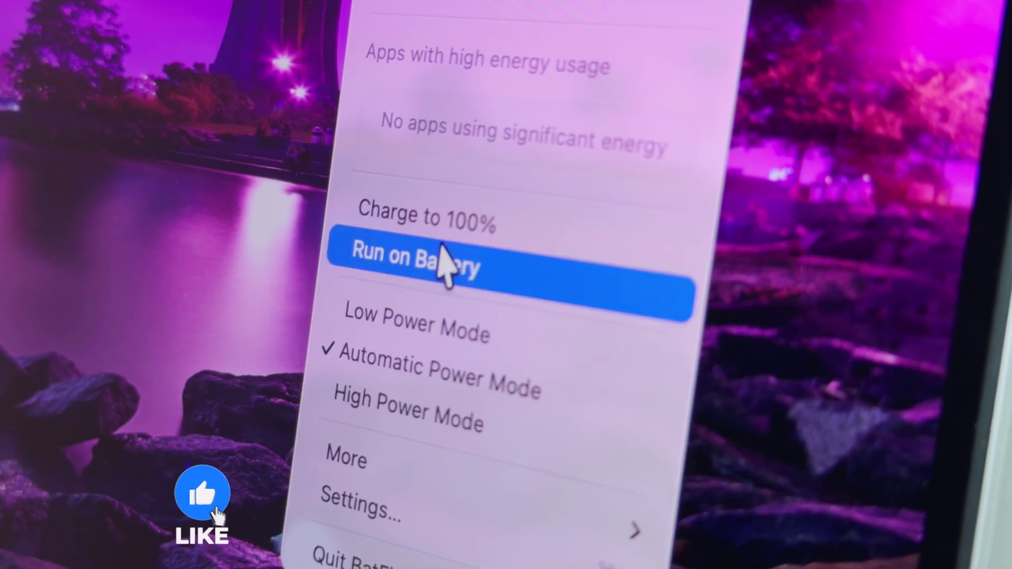
- Open CleanMyMac's Performance module, then switch to the Space Lens disk view
mouse_move(368, 453)
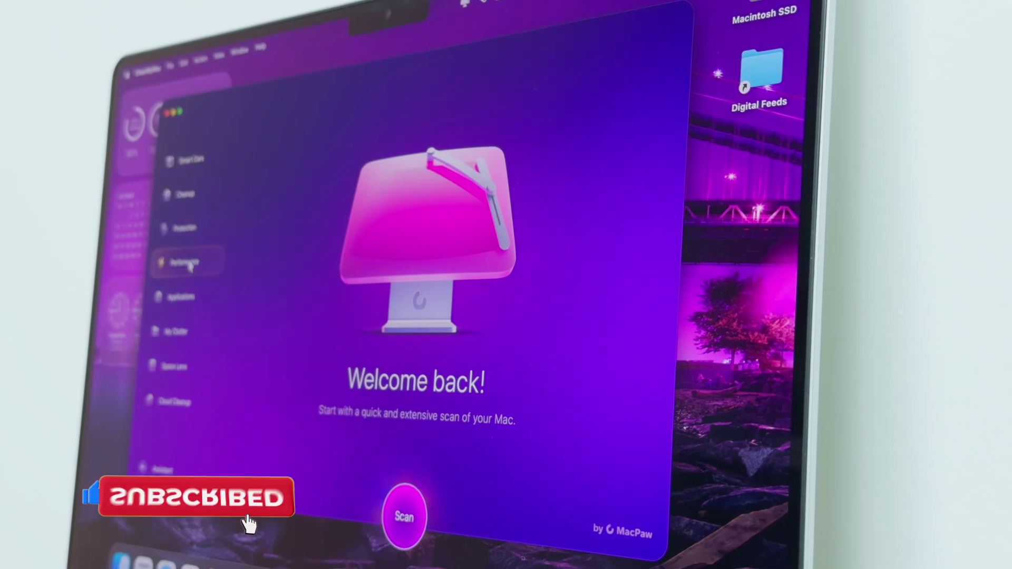
click(182, 262)
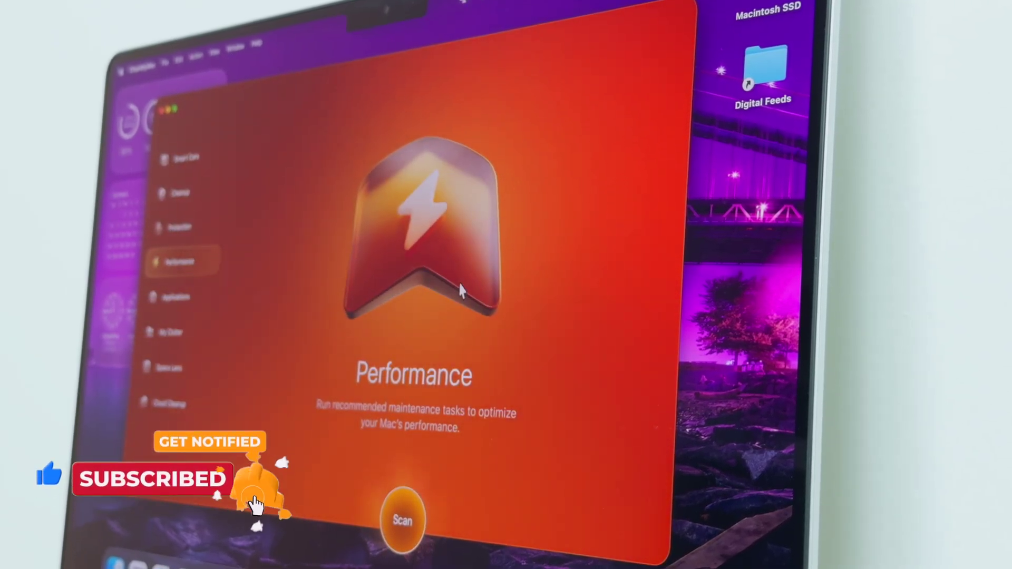
click(181, 368)
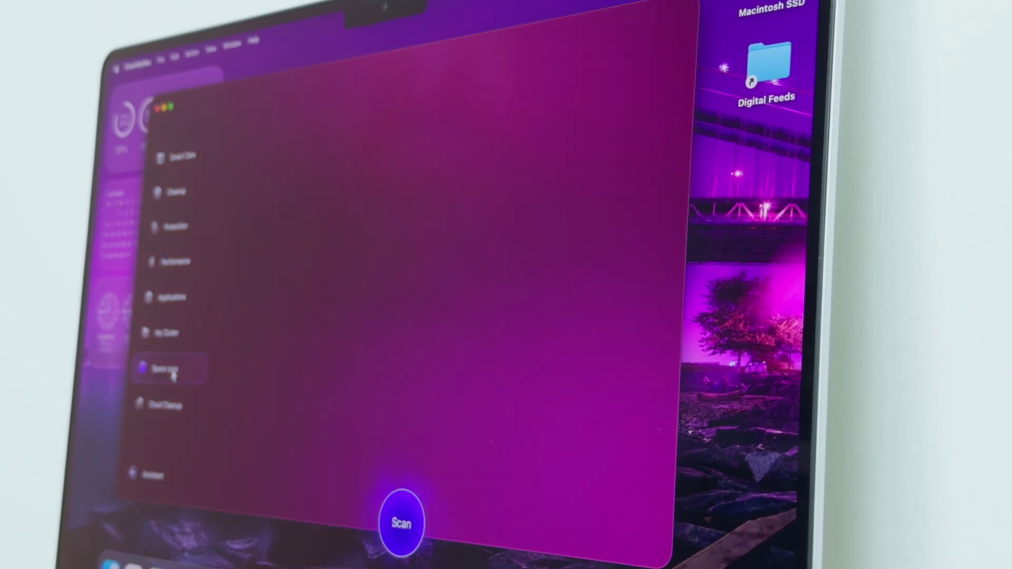